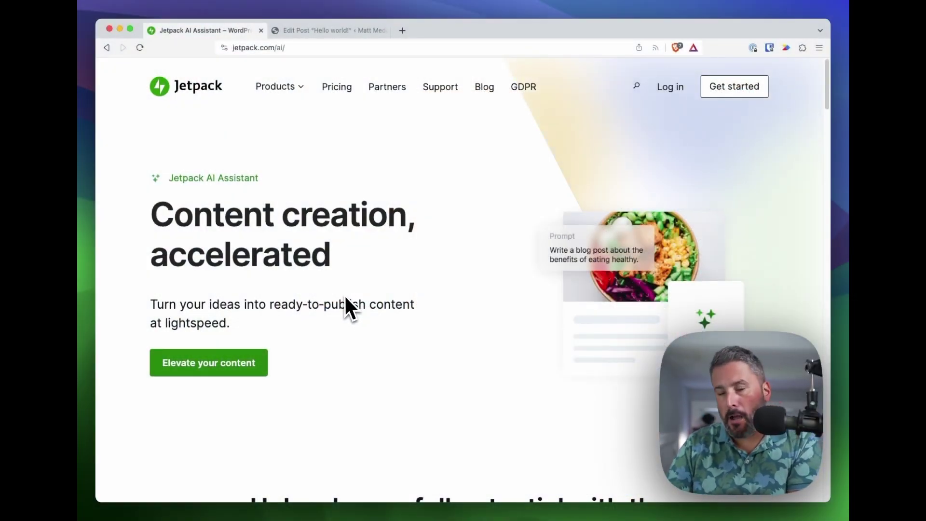
- Look over the Hello world! post and switch it into the block editor
{"action": "scroll", "coordinate": [367, 349], "scroll_direction": "down", "scroll_amount": 3}
{"action": "scroll", "coordinate": [366, 351], "scroll_direction": "down", "scroll_amount": 8}
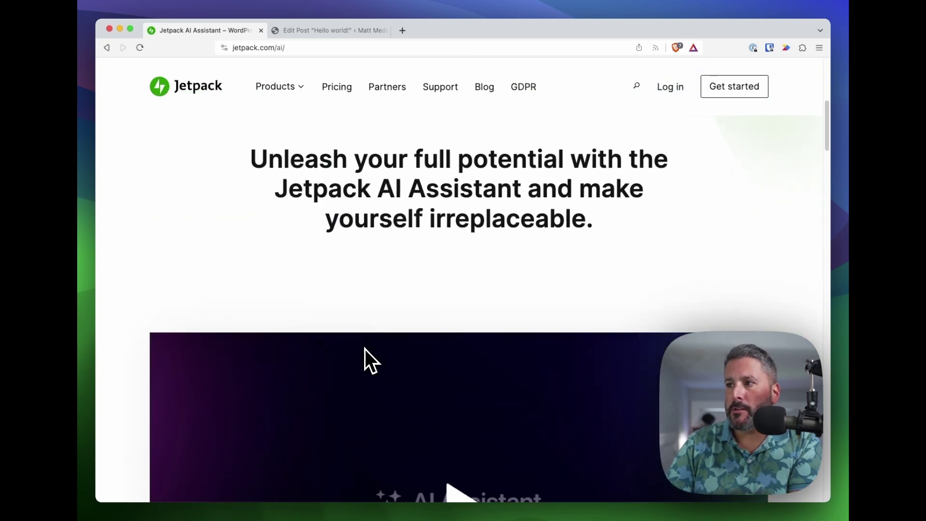
{"action": "scroll", "coordinate": [386, 352], "scroll_direction": "up", "scroll_amount": 1}
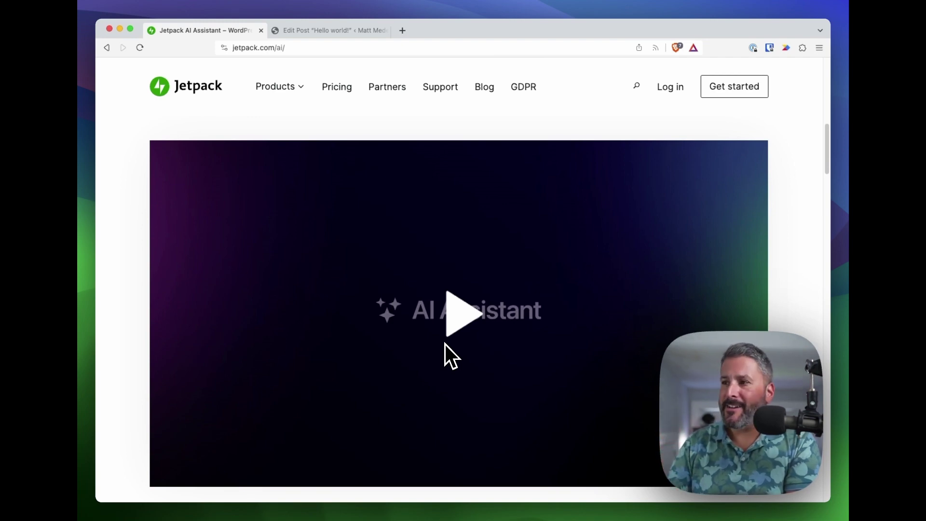
{"action": "scroll", "coordinate": [419, 319], "scroll_direction": "down", "scroll_amount": 8}
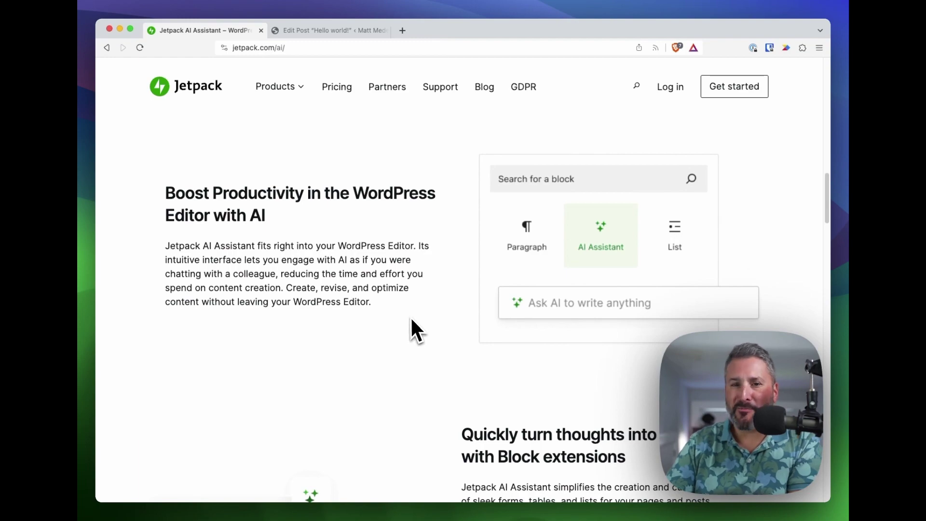
{"action": "scroll", "coordinate": [410, 318], "scroll_direction": "down", "scroll_amount": 1}
{"action": "scroll", "coordinate": [406, 319], "scroll_direction": "down", "scroll_amount": 3}
{"action": "scroll", "coordinate": [406, 321], "scroll_direction": "down", "scroll_amount": 15}
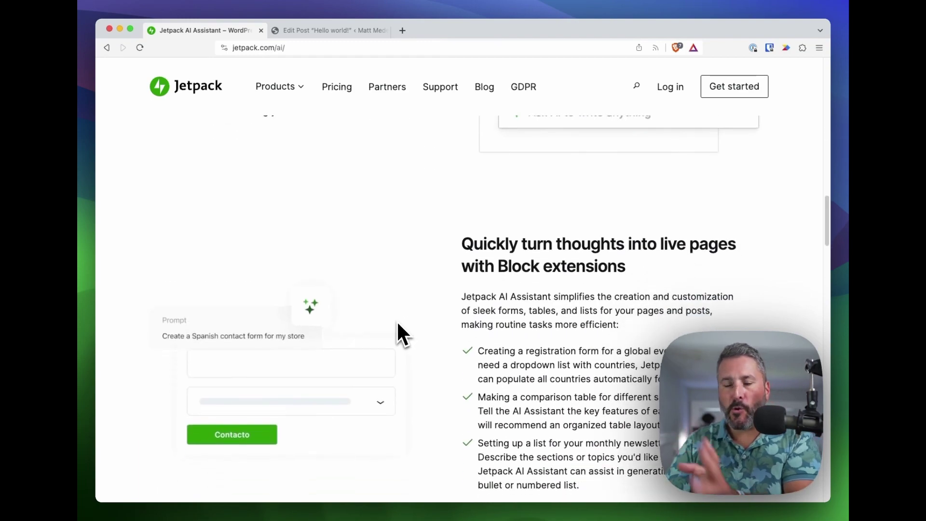
{"action": "scroll", "coordinate": [400, 324], "scroll_direction": "down", "scroll_amount": 10}
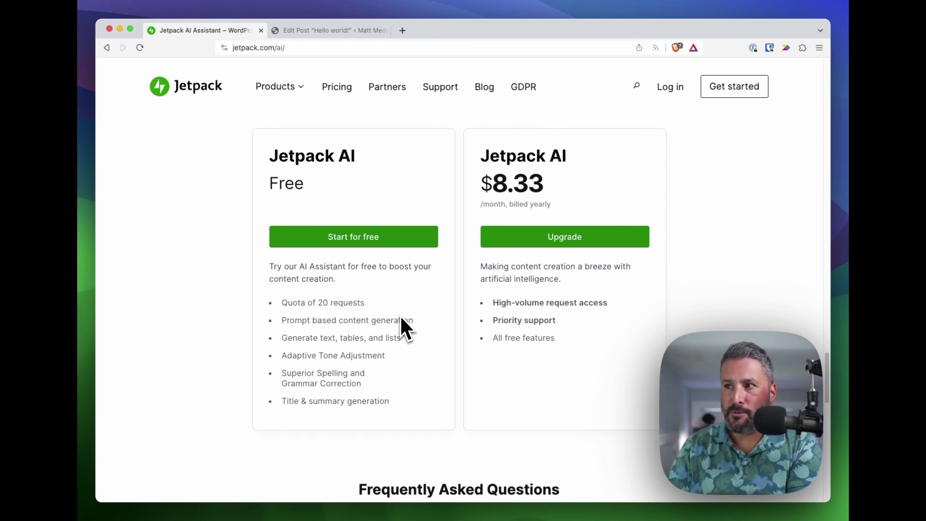
{"action": "scroll", "coordinate": [435, 338], "scroll_direction": "up", "scroll_amount": 10}
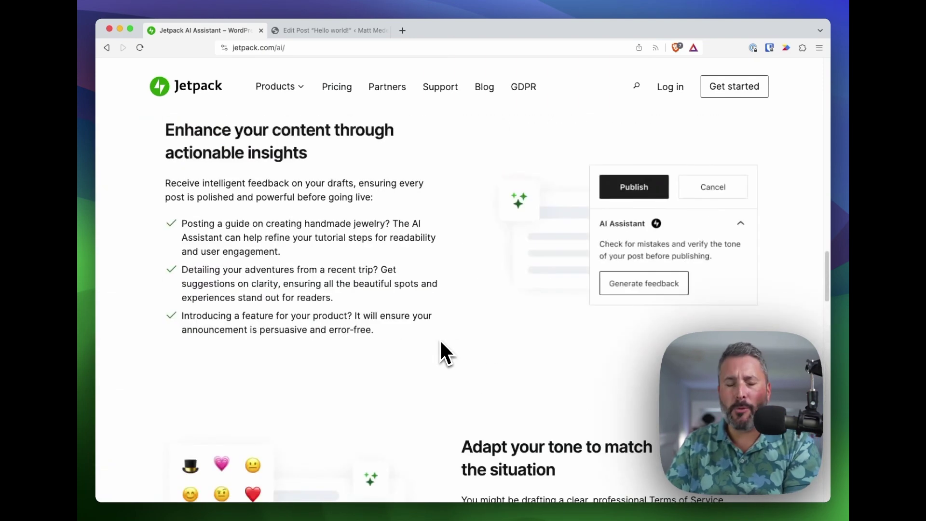
{"action": "scroll", "coordinate": [439, 338], "scroll_direction": "up", "scroll_amount": 5}
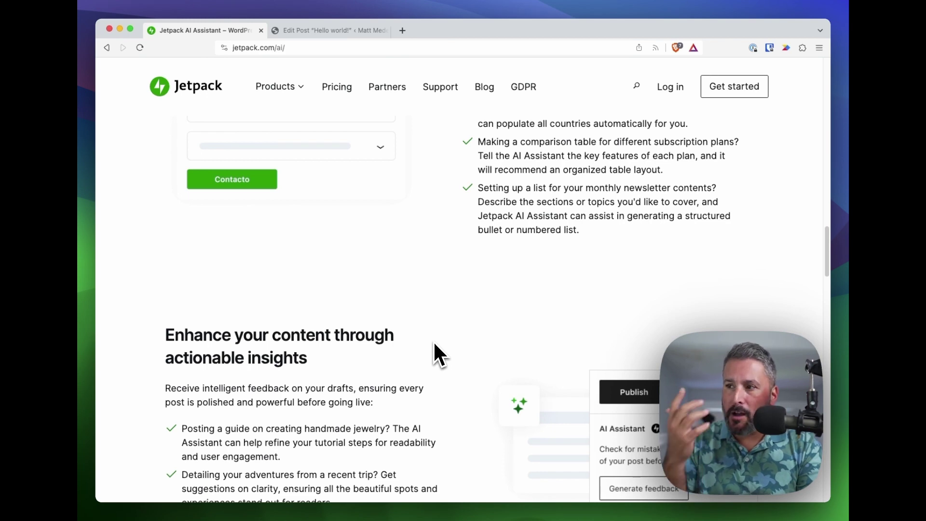
{"action": "scroll", "coordinate": [462, 331], "scroll_direction": "up", "scroll_amount": 8}
{"action": "scroll", "coordinate": [469, 336], "scroll_direction": "up", "scroll_amount": 15}
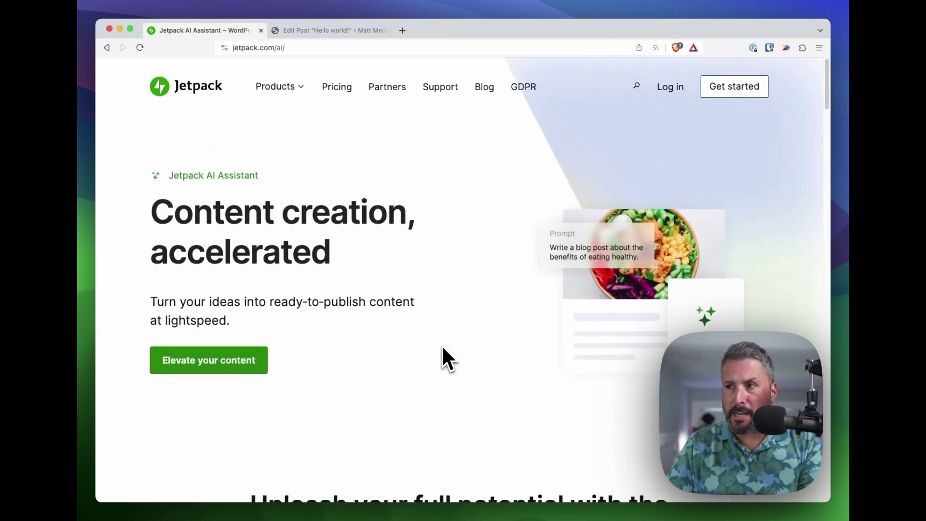
{"action": "left_click", "coordinate": [320, 29]}
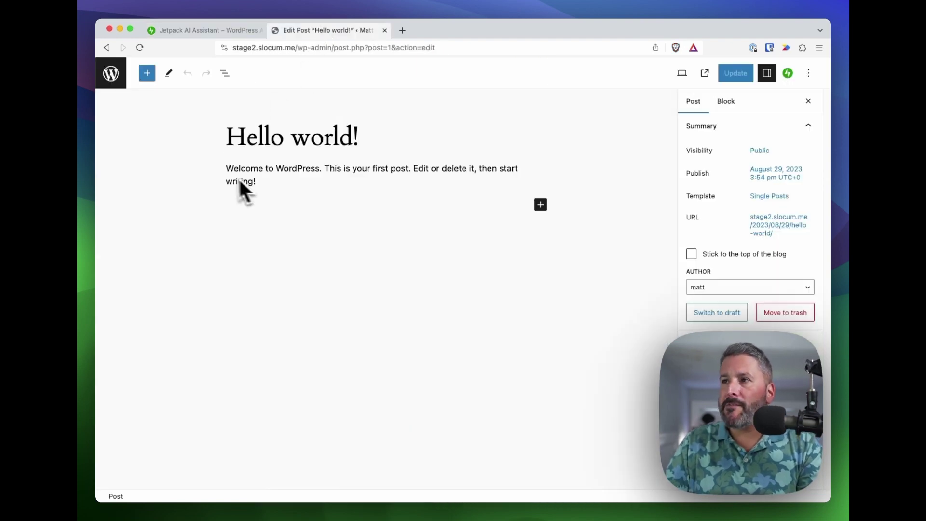
- Insert an AI Assistant block below the welcome paragraph and start the prompt 'Display a pricing grid'
{"action": "left_click", "coordinate": [271, 182]}
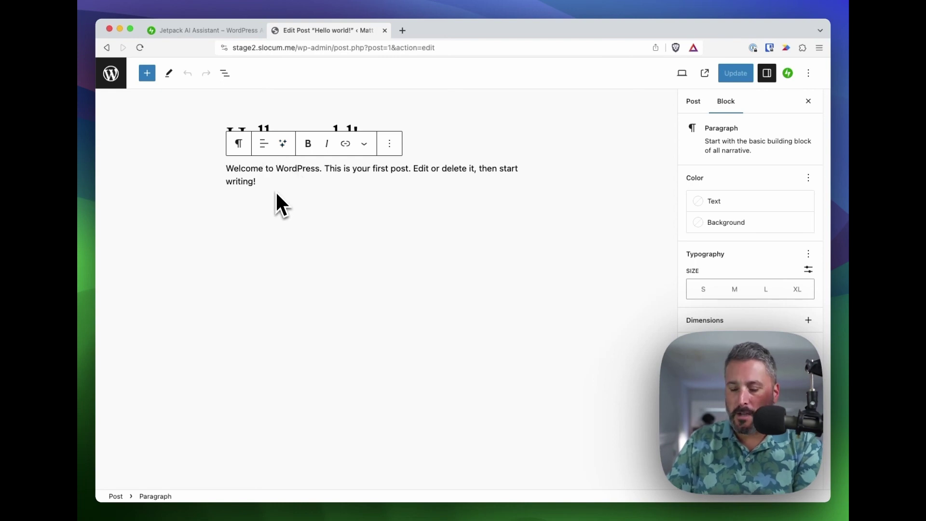
{"action": "key", "text": "Return"}
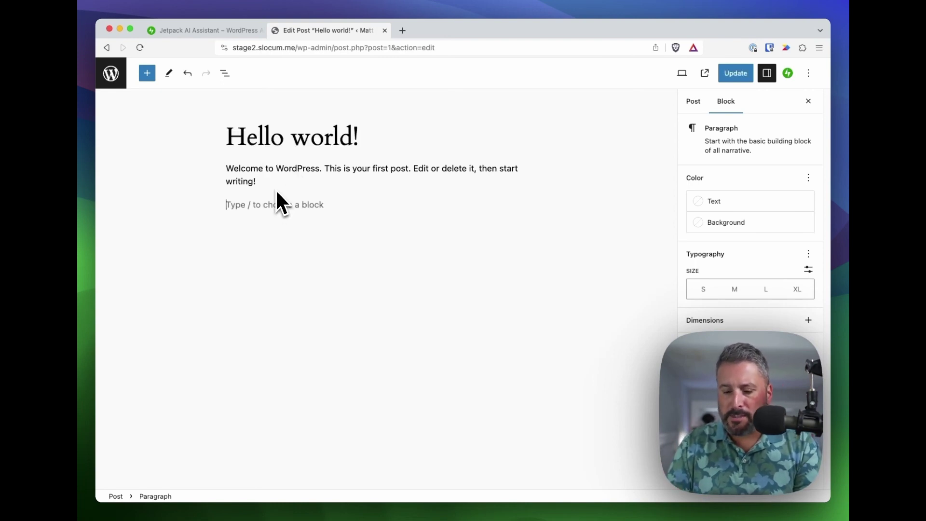
{"action": "type", "text": "/"}
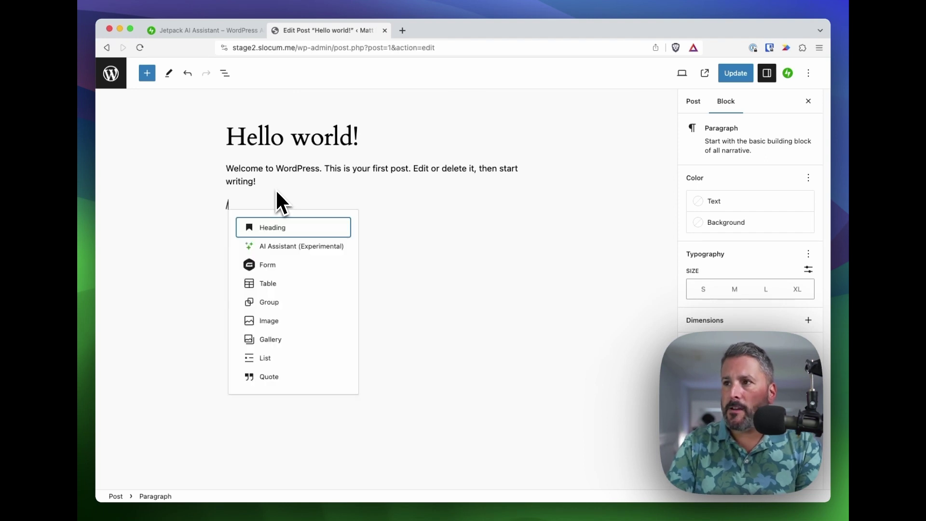
{"action": "left_click", "coordinate": [311, 247]}
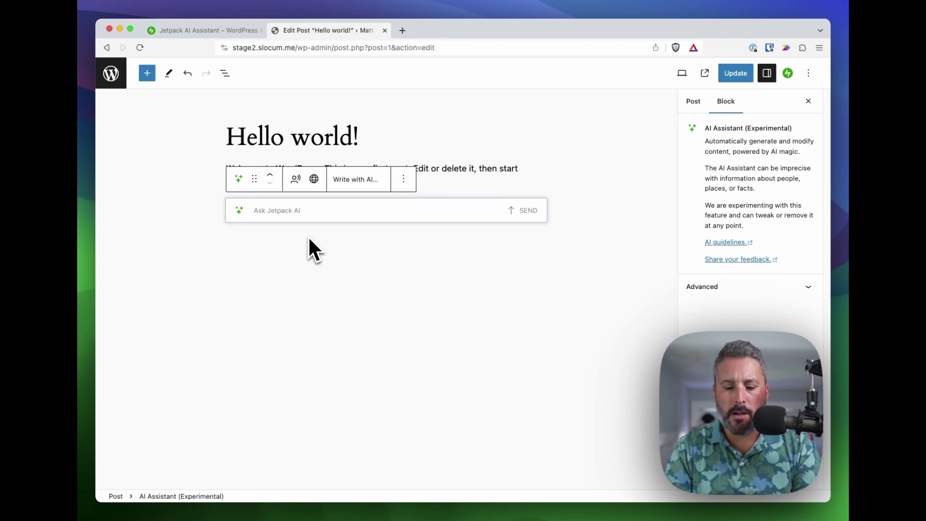
{"action": "type", "text": "Display a pr"}
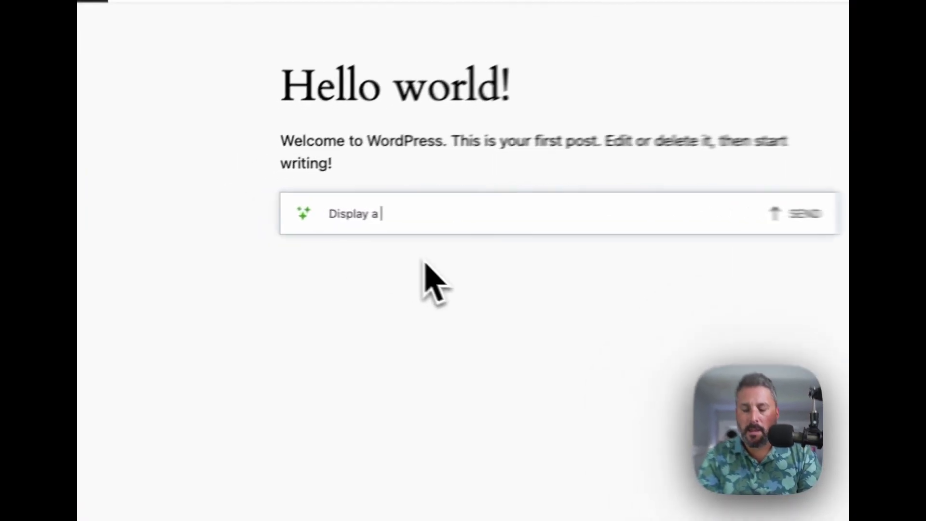
{"action": "type", "text": "icing grid"}
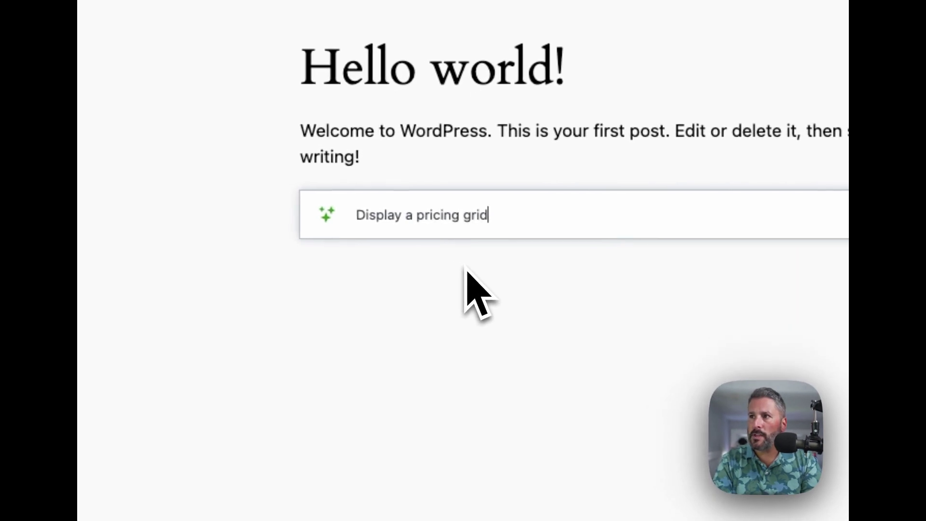
{"action": "type", "text": " comparin"}
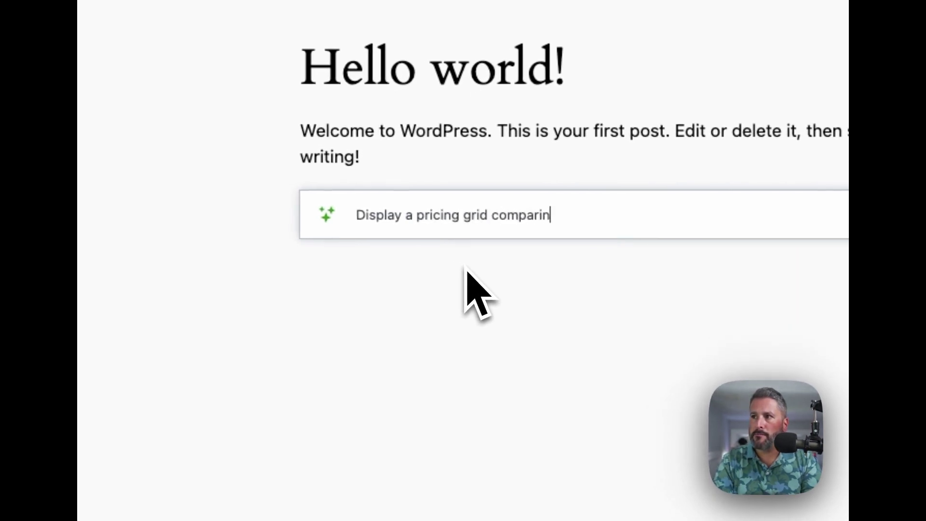
- Describe two plans: free newsletter access versus paid videos, private posts and community forum access
{"action": "type", "text": "g two plans "}
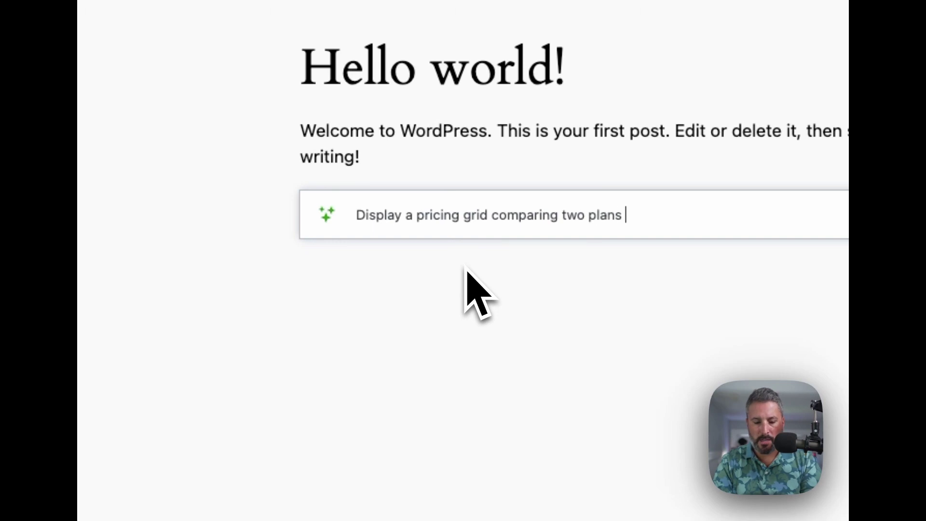
{"action": "type", "text": "to my website. A"}
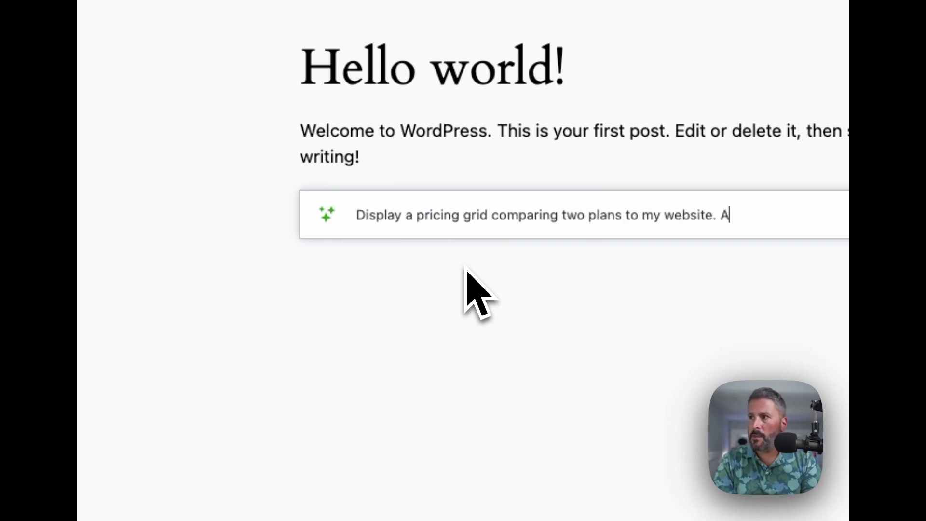
{"action": "type", "text": " free plan, th"}
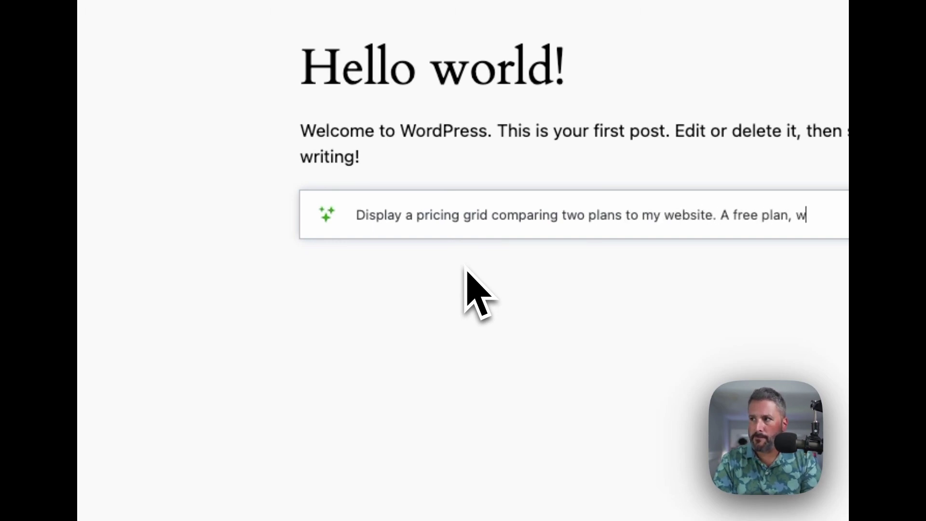
{"action": "type", "text": "at grants a"}
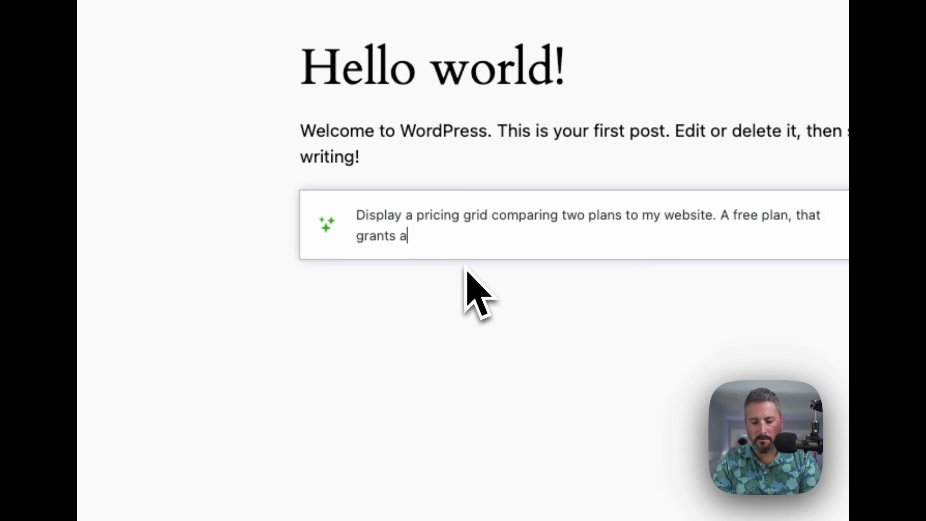
{"action": "type", "text": "ccess to my news"}
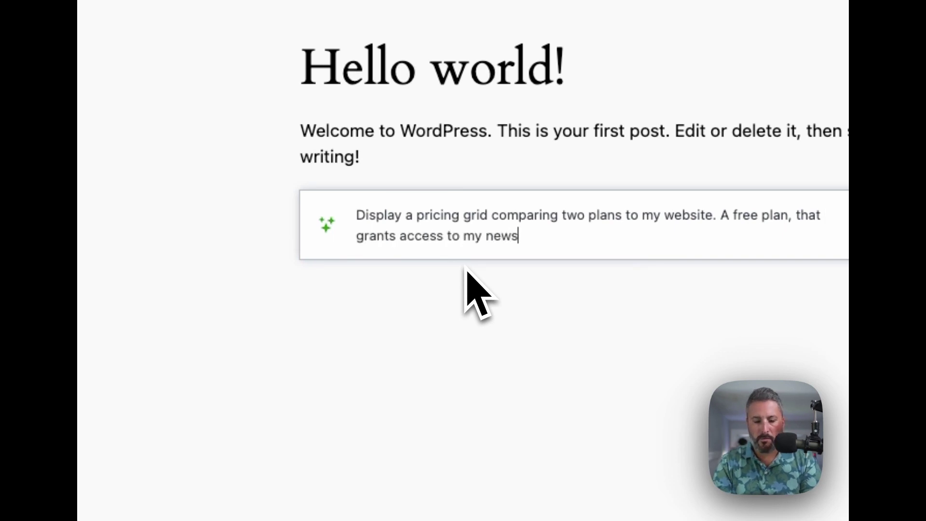
{"action": "type", "text": "letter versu"}
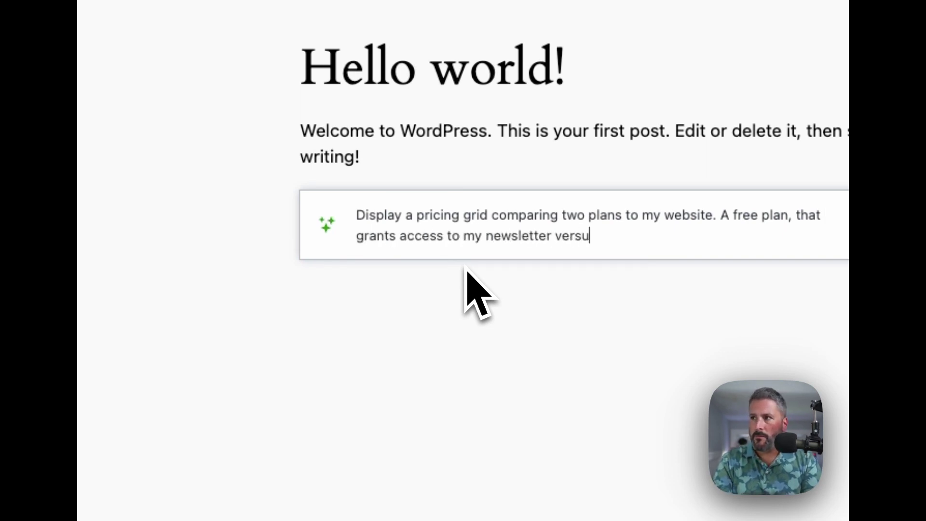
{"action": "type", "text": "s a paid plan"}
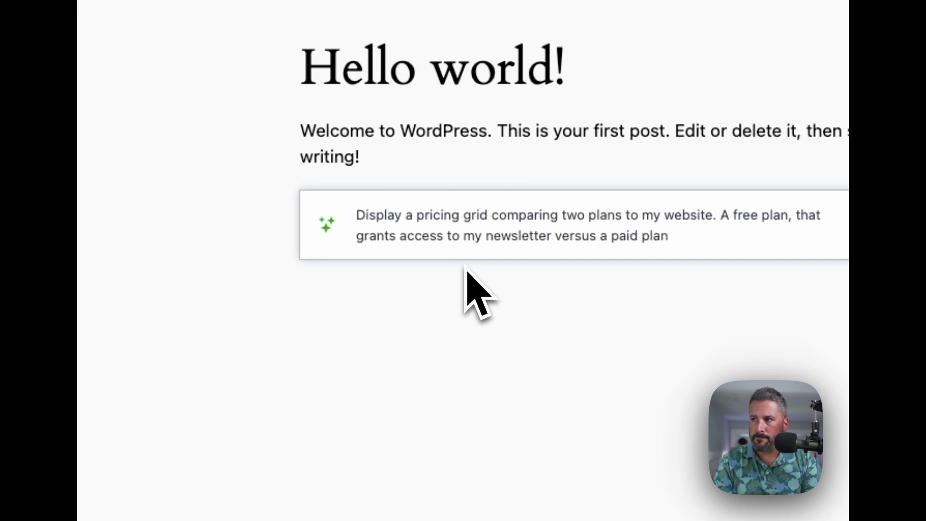
{"action": "type", "text": " that"}
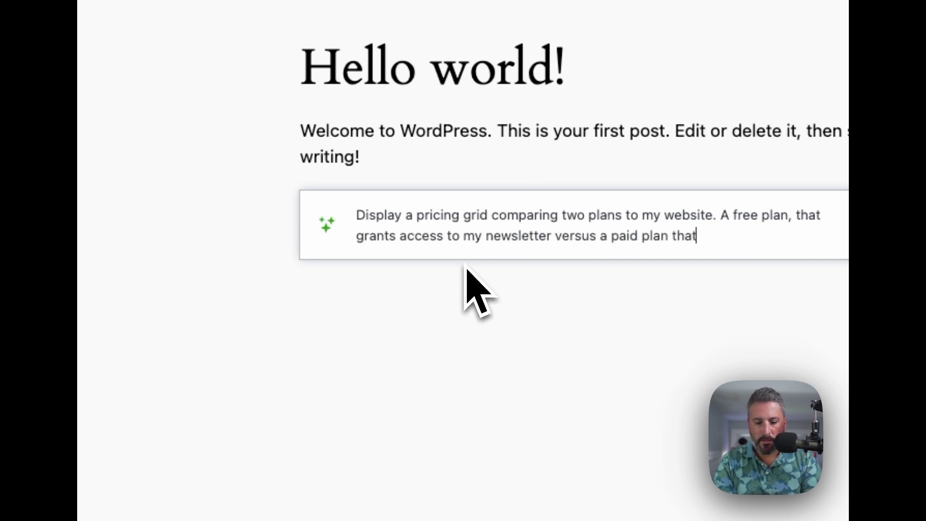
{"action": "type", "text": " gives the"}
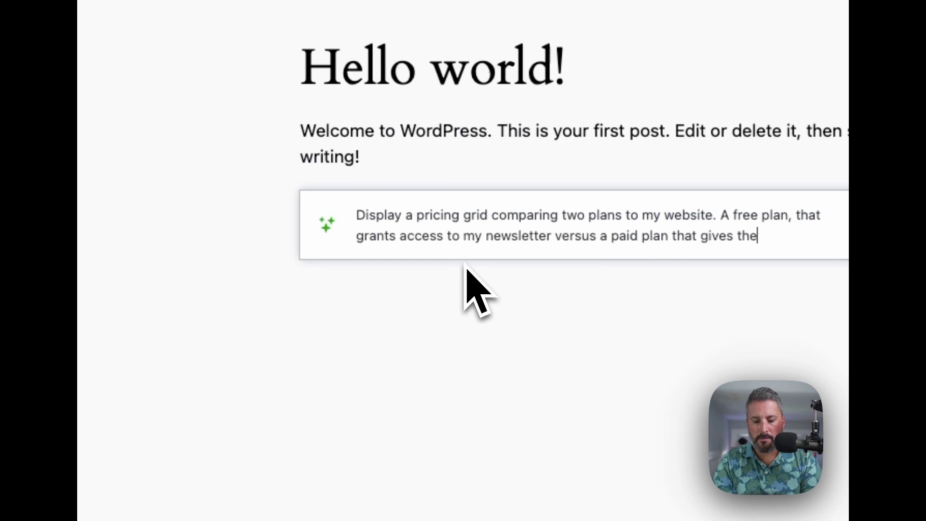
{"action": "type", "text": " subscirber"}
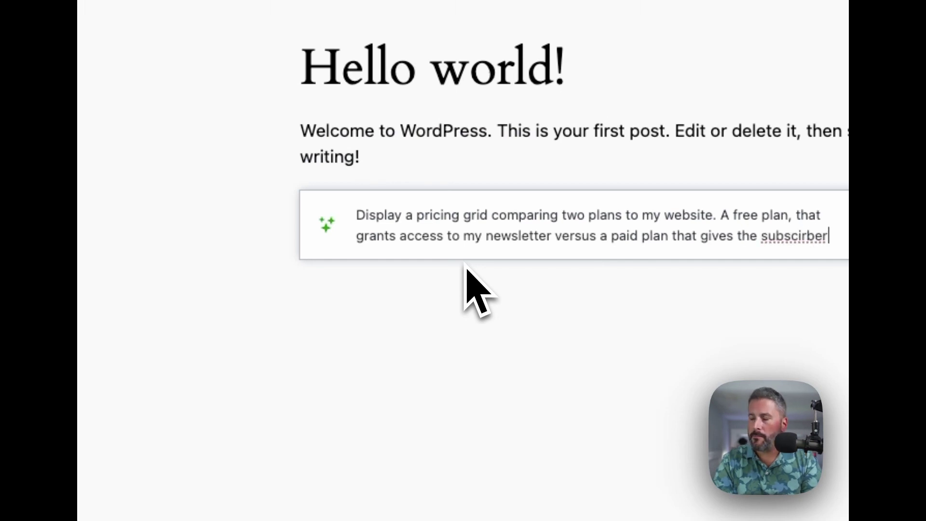
{"action": "key", "text": "BackSpace"}
{"action": "key", "text": "BackSpace"}
{"action": "key", "text": "BackSpace"}
{"action": "key", "text": "BackSpace"}
{"action": "key", "text": "BackSpace"}
{"action": "key", "text": "BackSpace"}
{"action": "type", "text": "criber"}
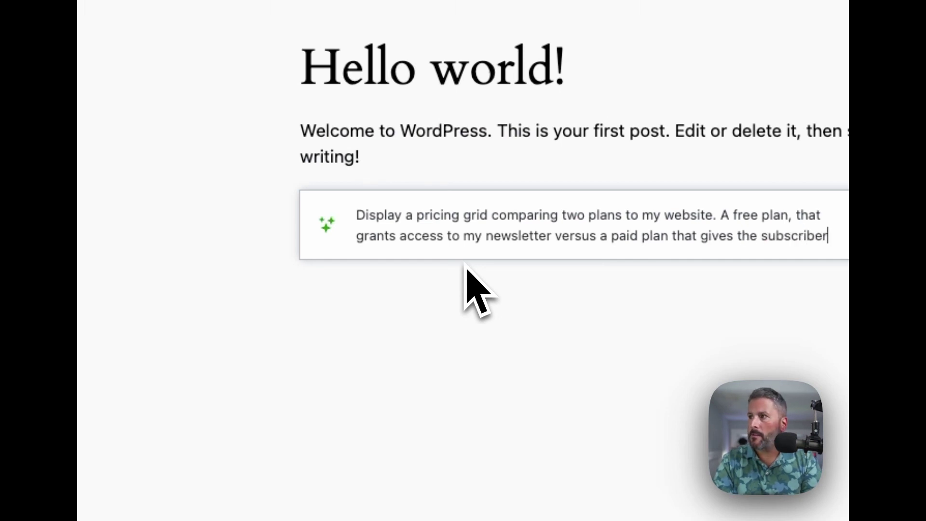
{"action": "type", "text": " a co"}
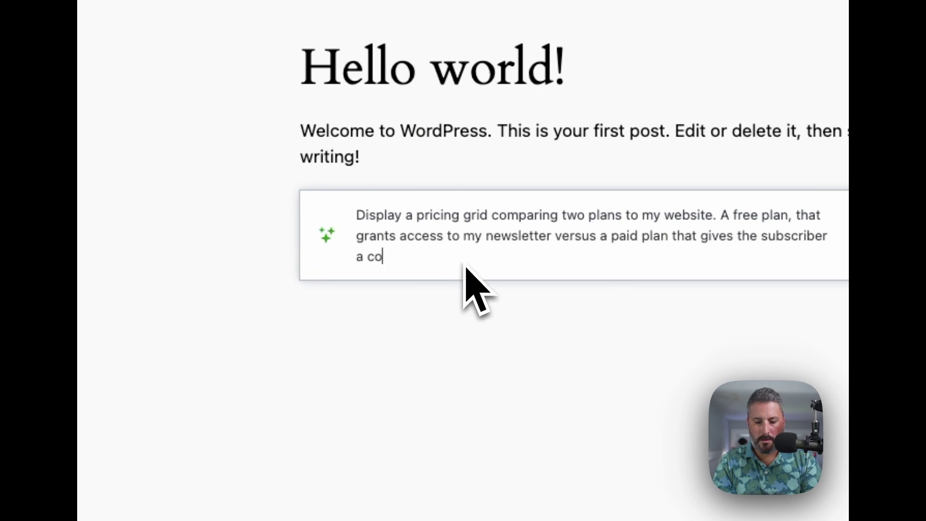
{"action": "type", "text": "lletion of videos,"}
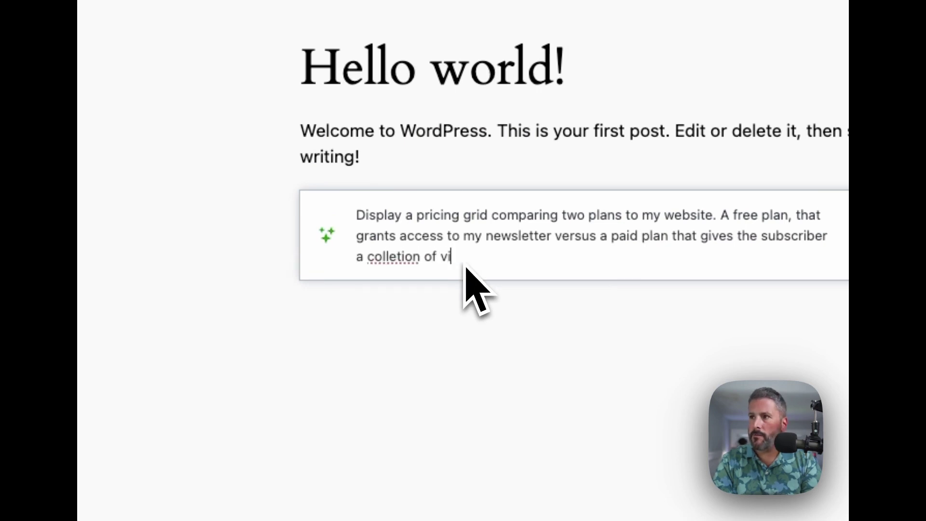
{"action": "type", "text": " privat"}
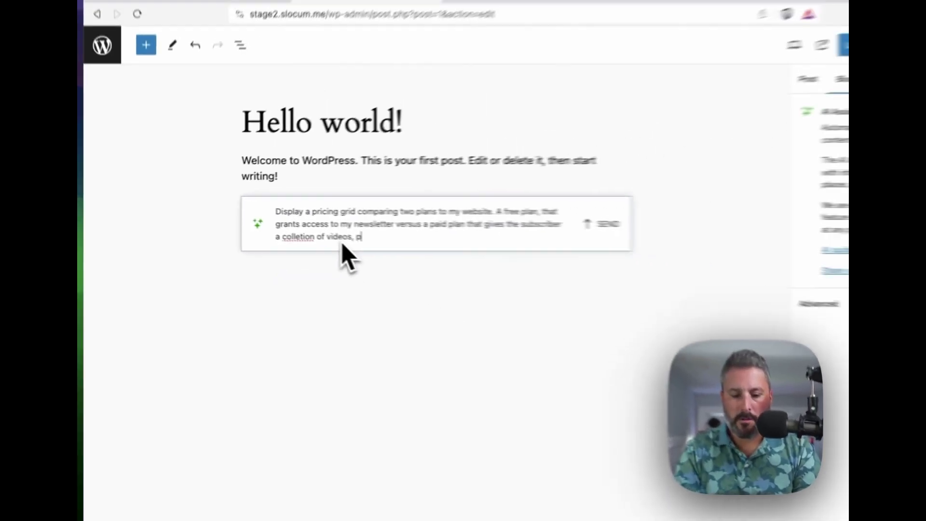
{"action": "type", "text": "e posts, acce"}
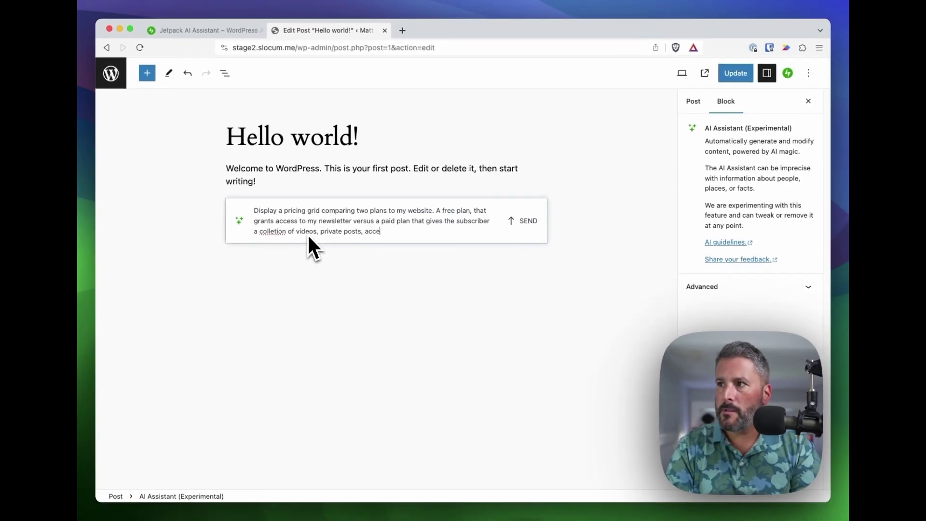
{"action": "type", "text": "ss to the comm"}
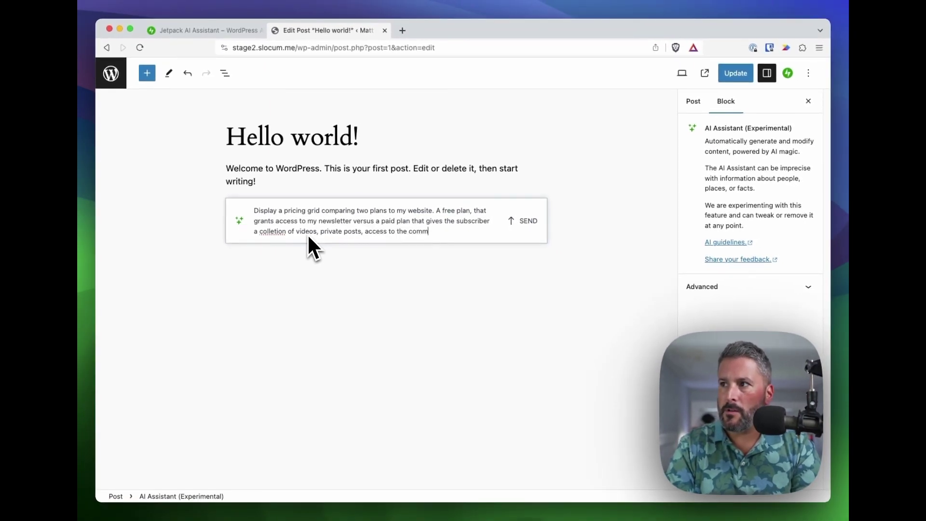
{"action": "type", "text": "unity forum "}
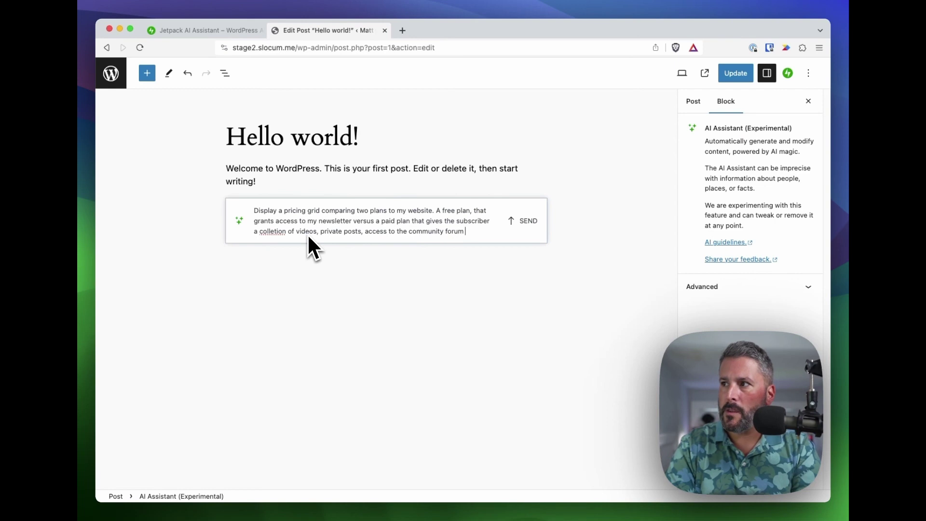
{"action": "type", "text": "and the new"}
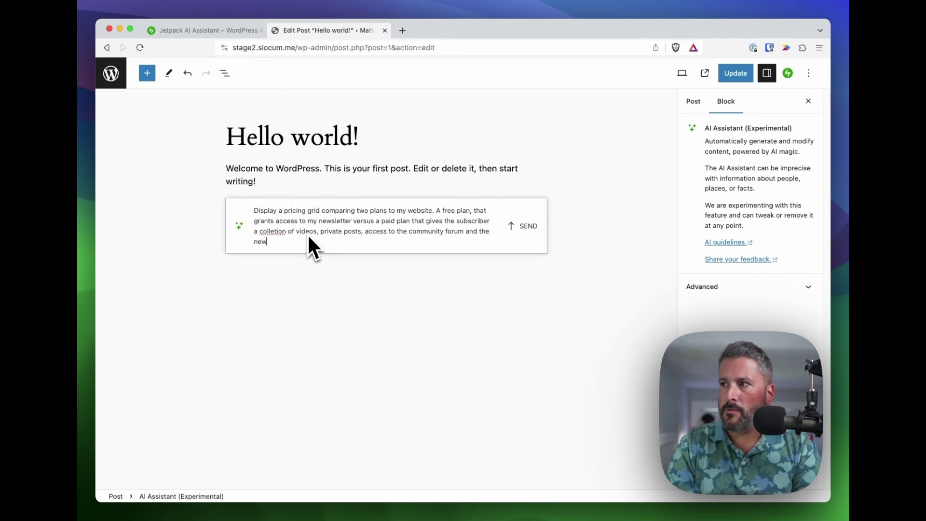
{"action": "type", "text": "sletter for $9/mo"}
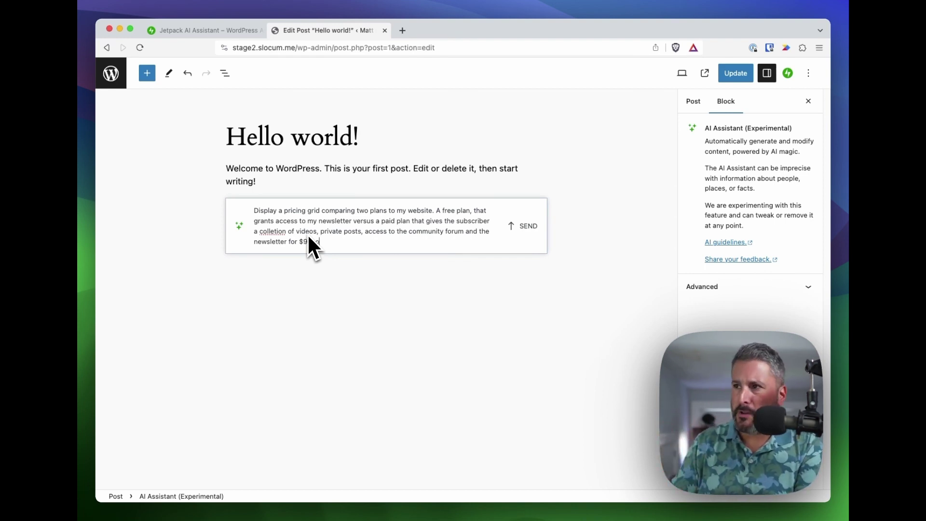
- Send the request and review the generated Features / Free Plan / Paid Plan ($9) table
{"action": "left_click", "coordinate": [525, 226]}
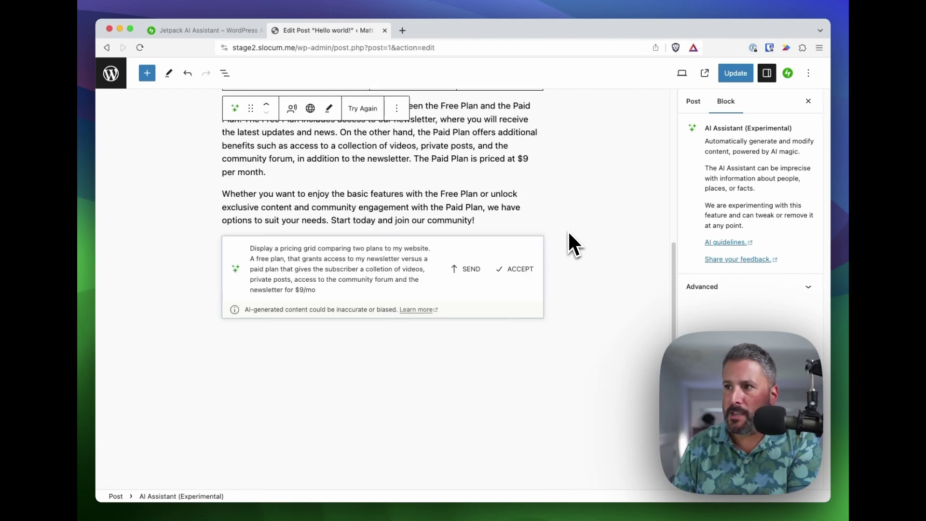
{"action": "scroll", "coordinate": [553, 239], "scroll_direction": "up", "scroll_amount": 5}
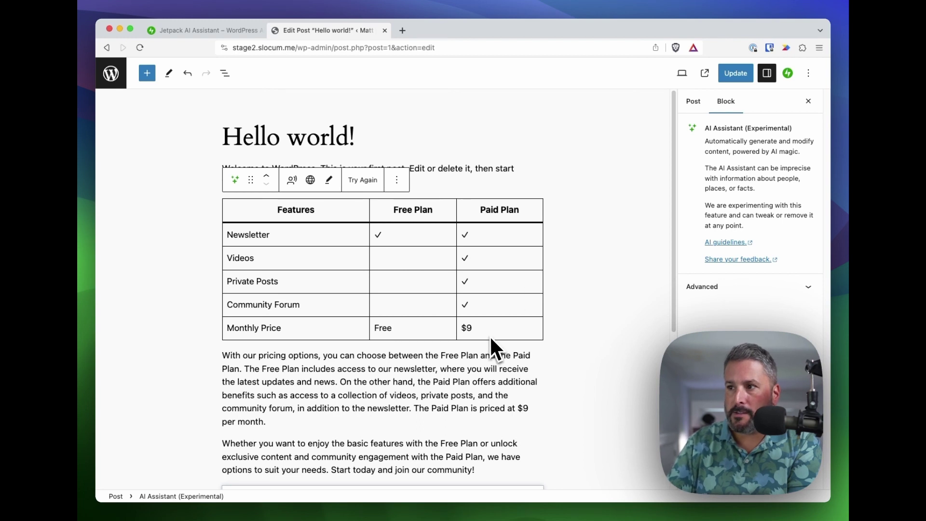
{"action": "scroll", "coordinate": [464, 349], "scroll_direction": "down", "scroll_amount": 2}
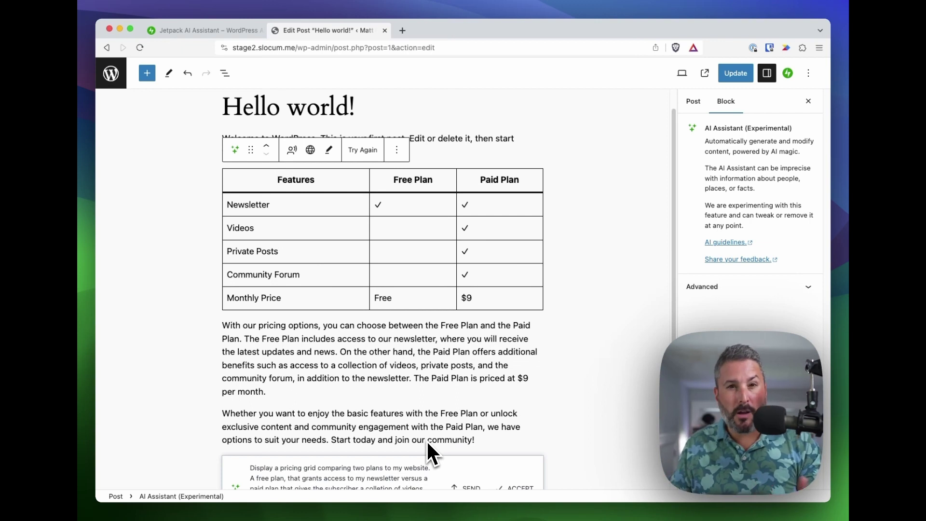
- Append 'can you add red X icons in the free column for missing features' and resend
{"action": "scroll", "coordinate": [381, 437], "scroll_direction": "down", "scroll_amount": 2}
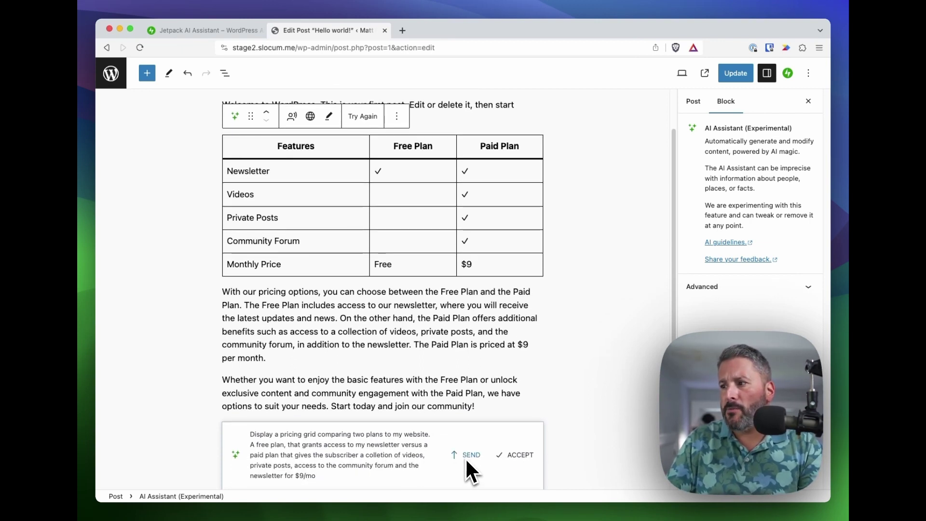
{"action": "type", "text": "can you add"}
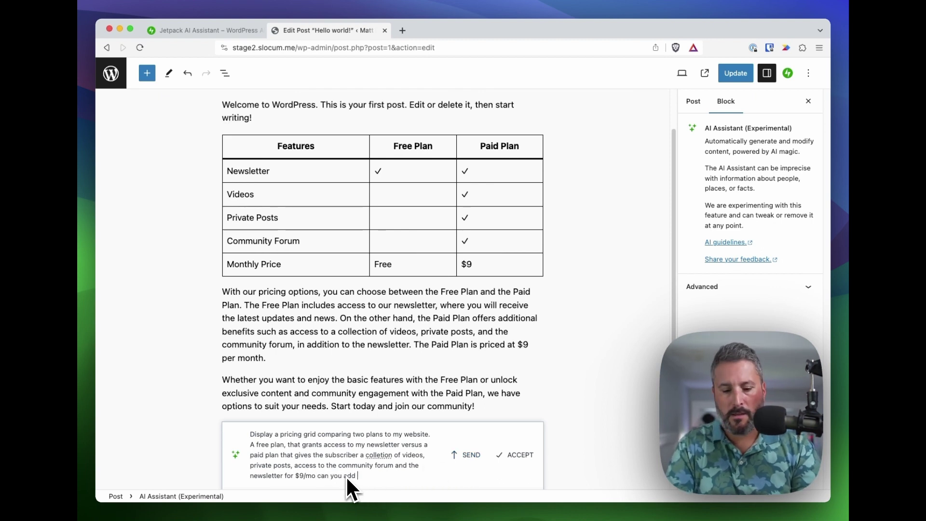
{"action": "type", "text": " red "}
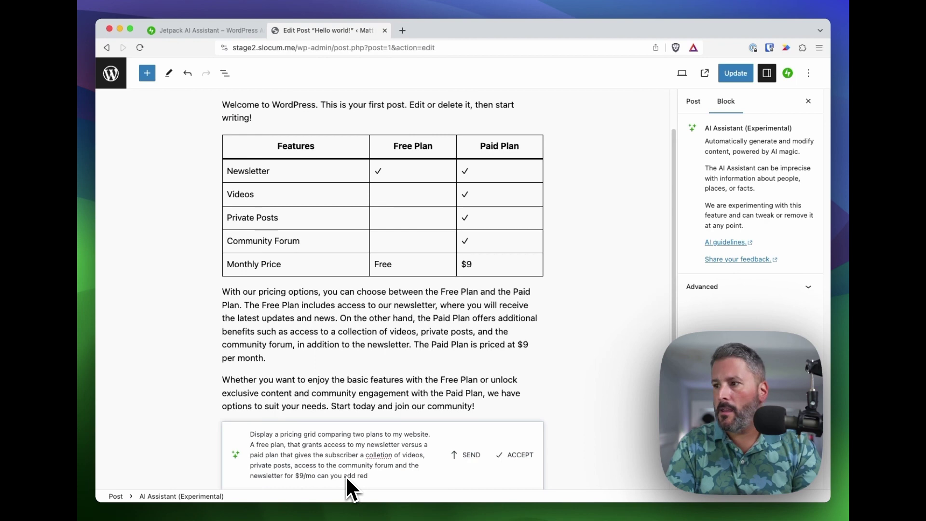
{"action": "type", "text": "X icons"}
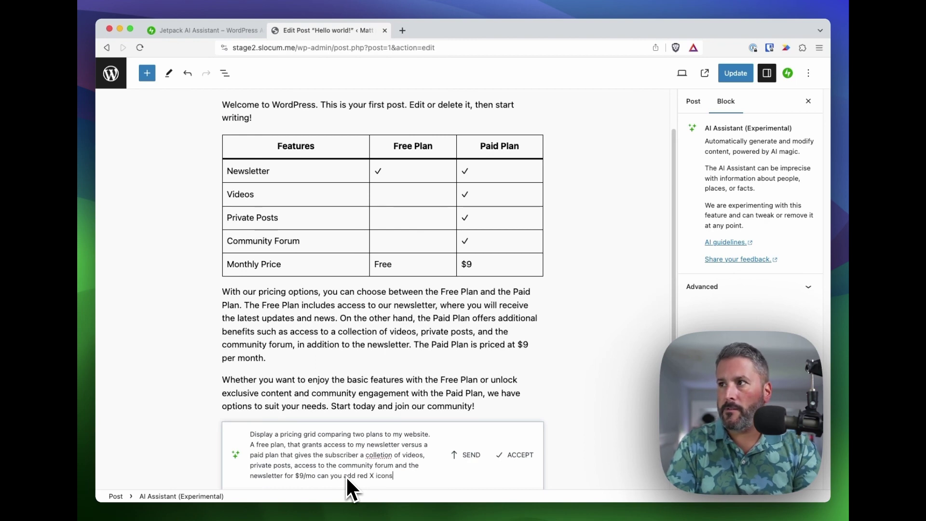
{"action": "type", "text": " in the fre"}
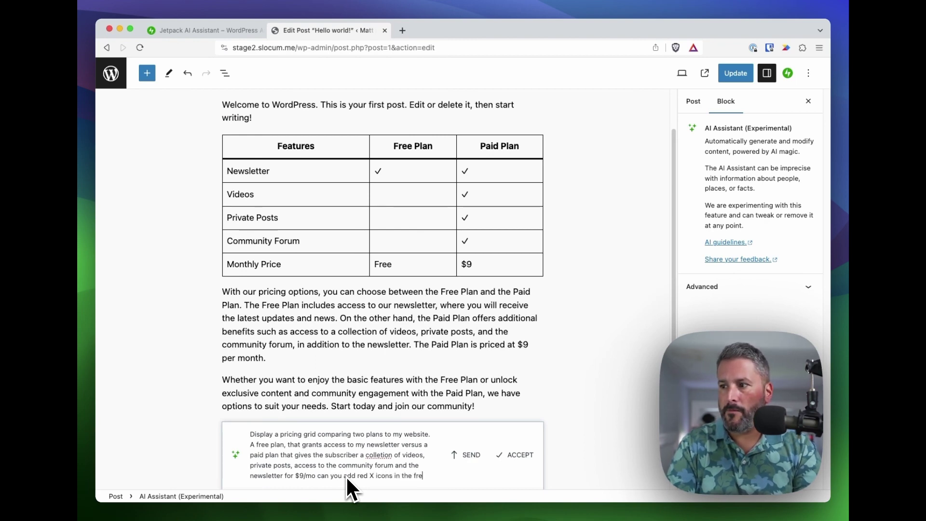
{"action": "type", "text": "e column for missing g"}
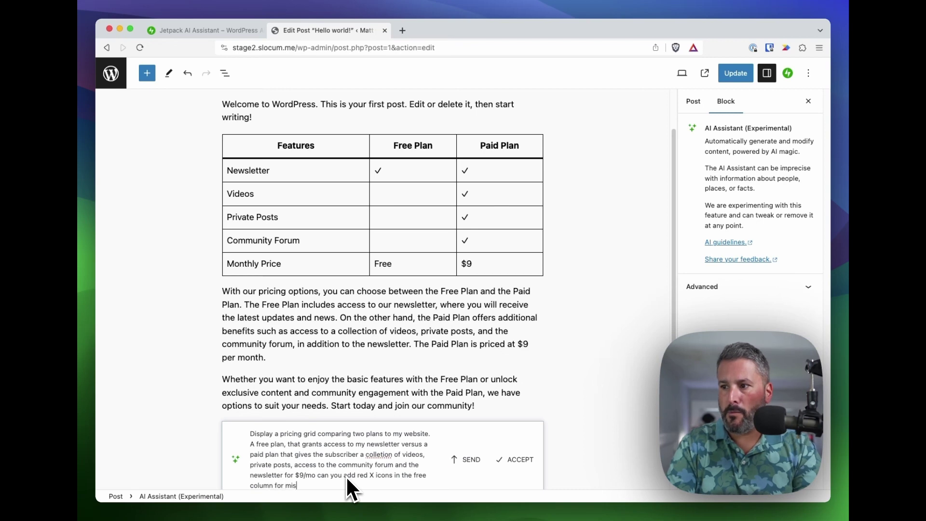
{"action": "key", "text": "BackSpace"}
{"action": "type", "text": "features."}
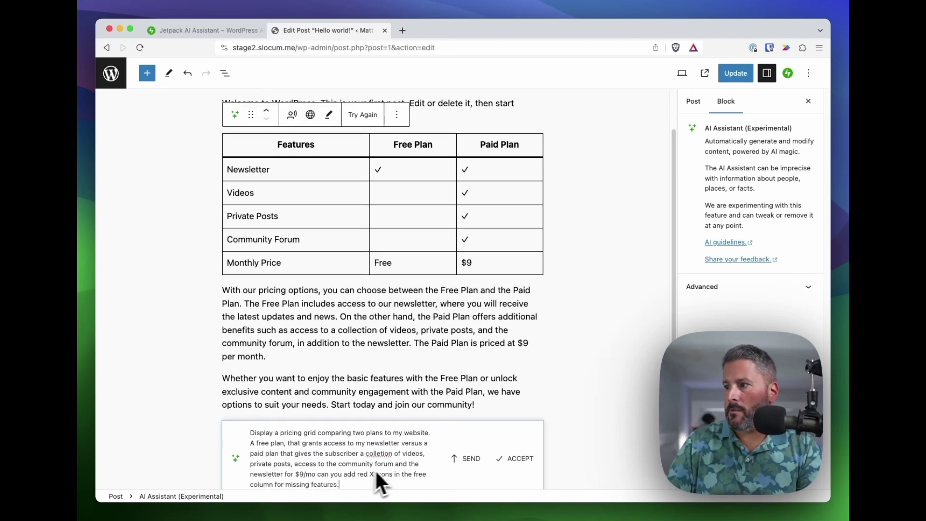
{"action": "scroll", "coordinate": [381, 464], "scroll_direction": "down", "scroll_amount": 4}
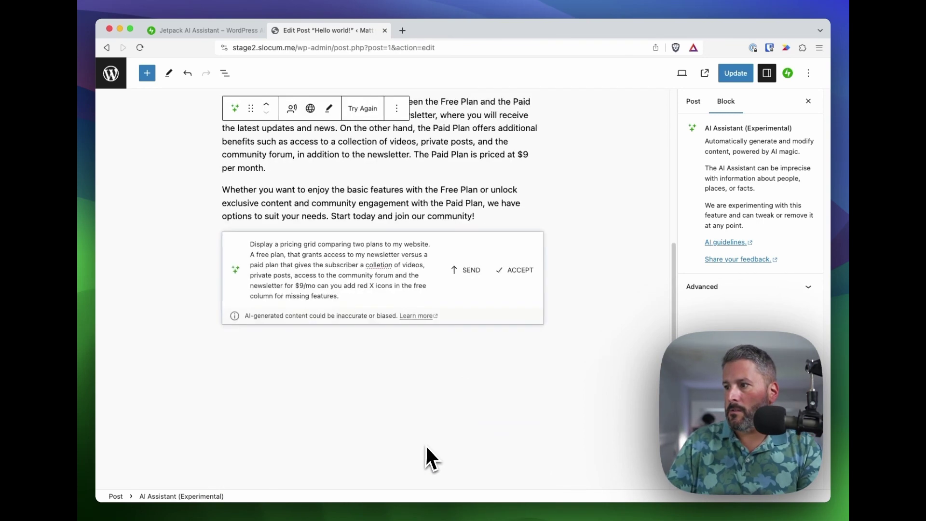
{"action": "left_click", "coordinate": [464, 270]}
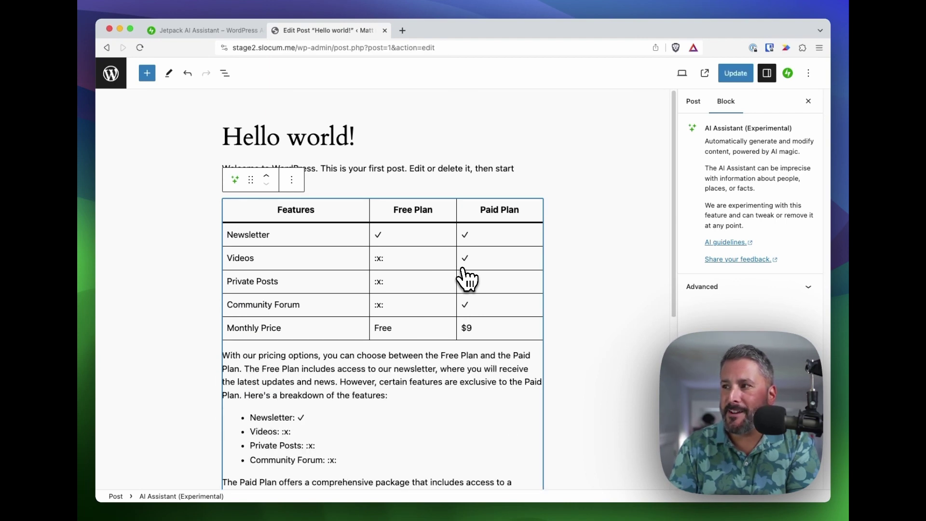
- Regenerate the table with :x: marks in the Free Plan column and accept the content
{"action": "left_click", "coordinate": [463, 269]}
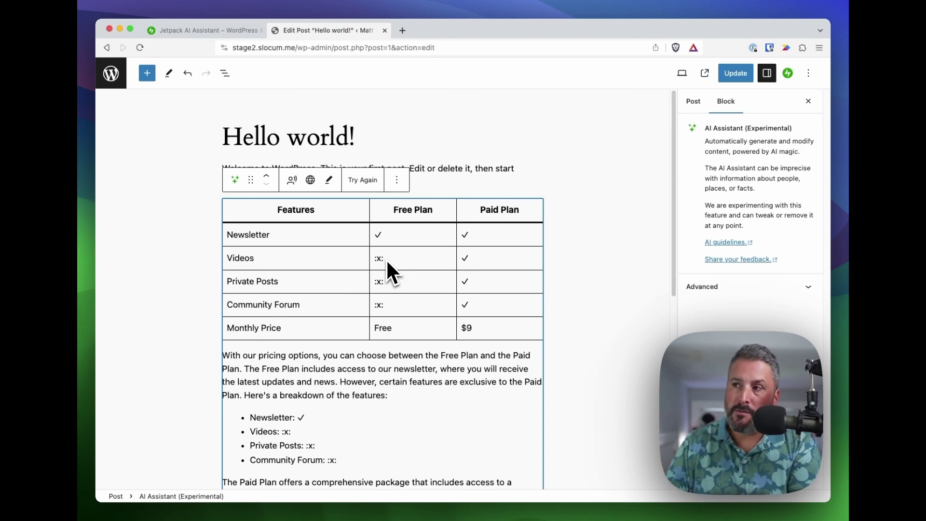
{"action": "scroll", "coordinate": [413, 386], "scroll_direction": "down", "scroll_amount": 3}
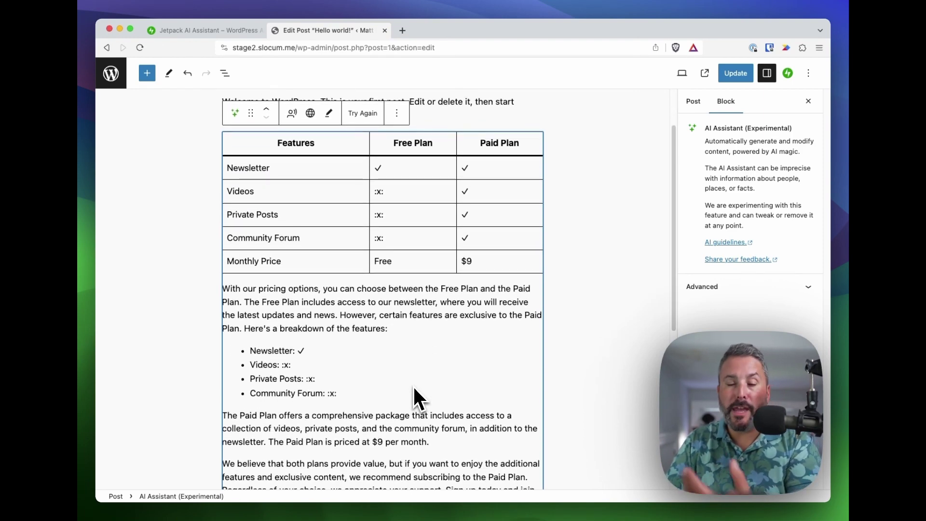
{"action": "scroll", "coordinate": [414, 388], "scroll_direction": "down", "scroll_amount": 8}
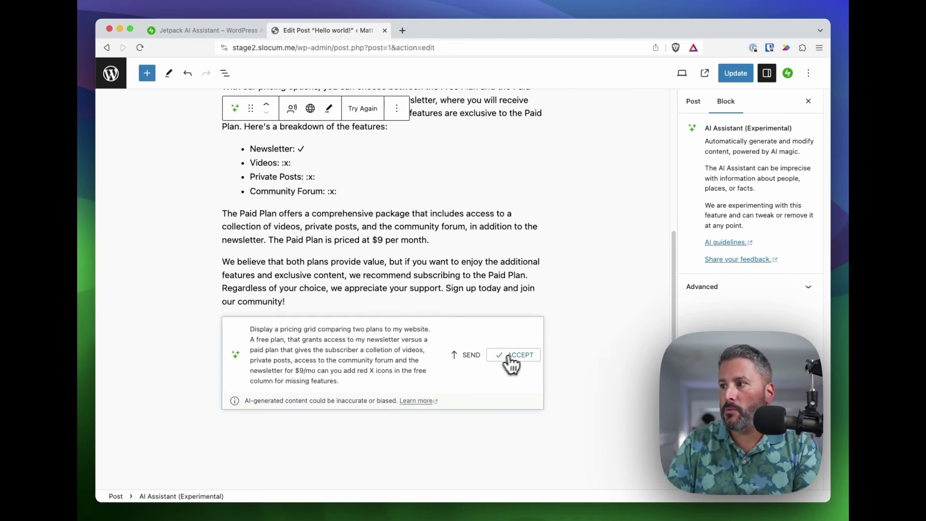
{"action": "left_click", "coordinate": [510, 359]}
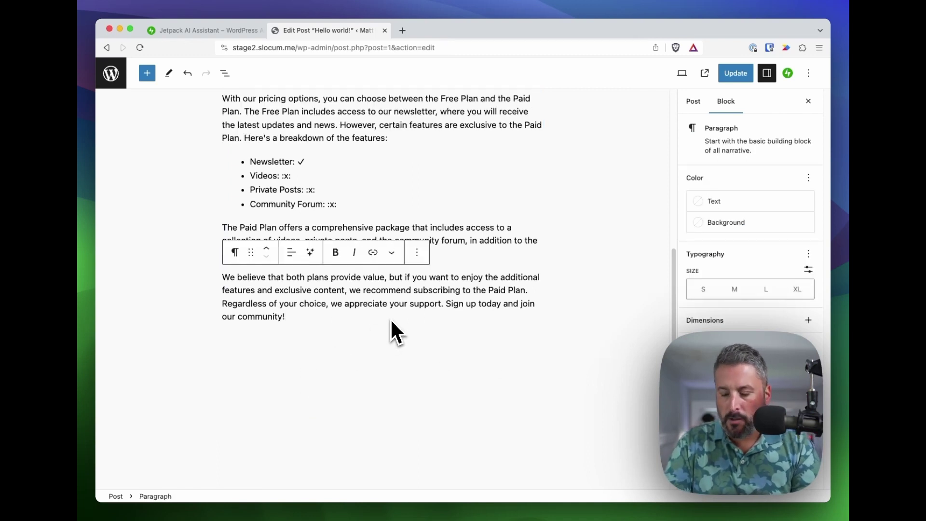
- Add a new AI Assistant block below the pricing content and choose the informative-article prompt
{"action": "key", "text": "Return"}
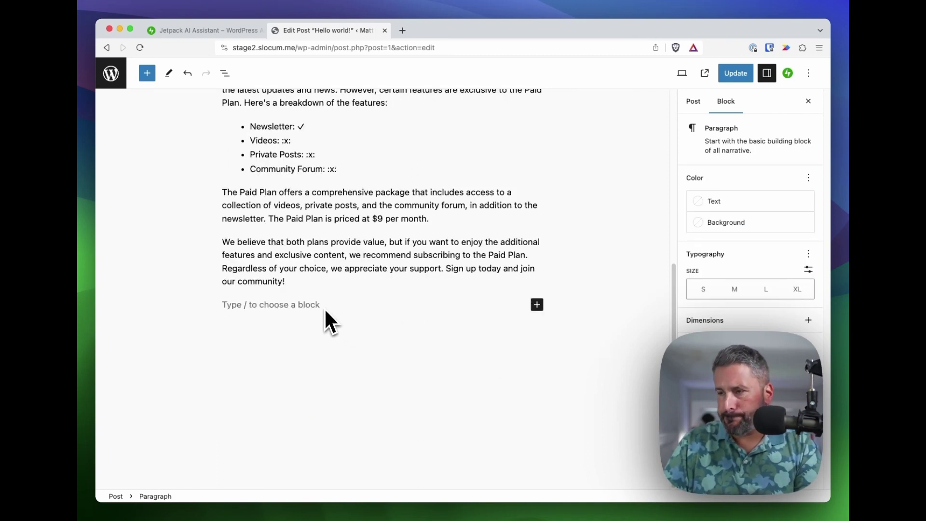
{"action": "left_click", "coordinate": [536, 304]}
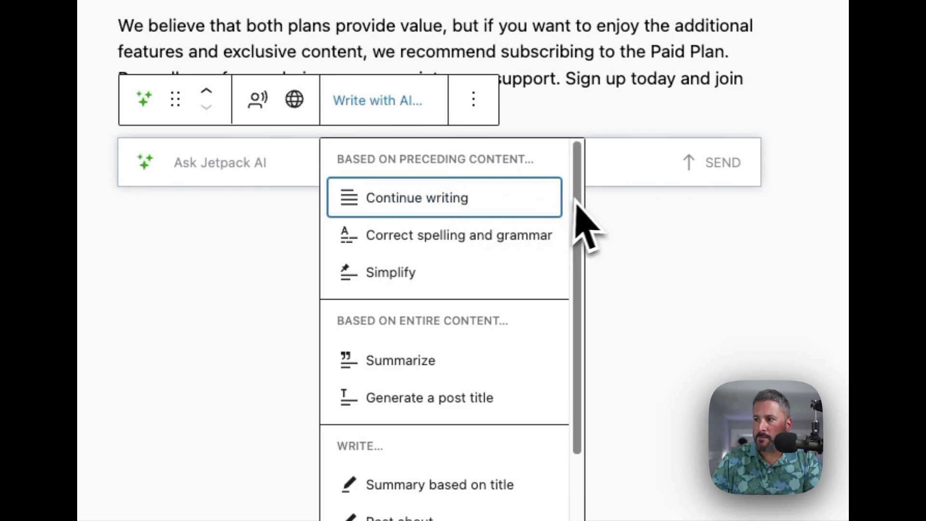
{"action": "left_click_drag", "start_coordinate": [577, 198], "coordinate": [578, 294]}
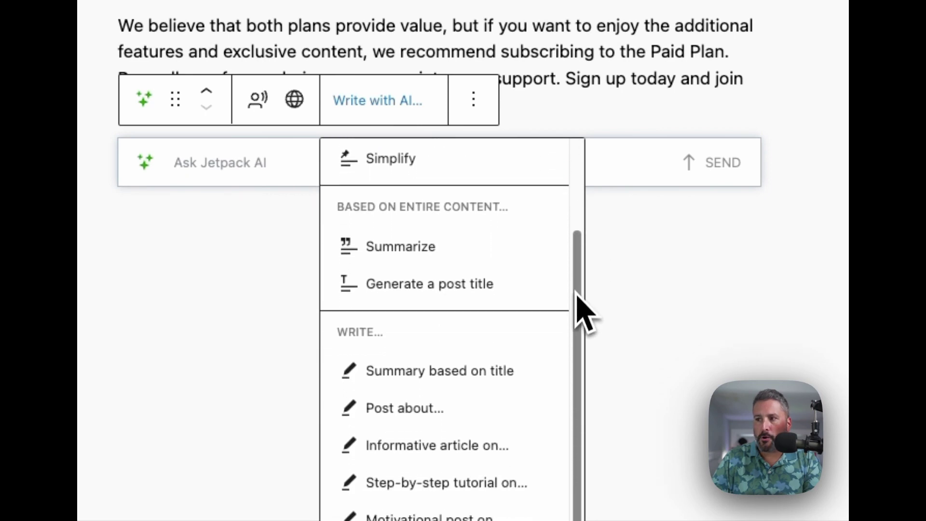
{"action": "left_click_drag", "start_coordinate": [573, 335], "coordinate": [587, 190]}
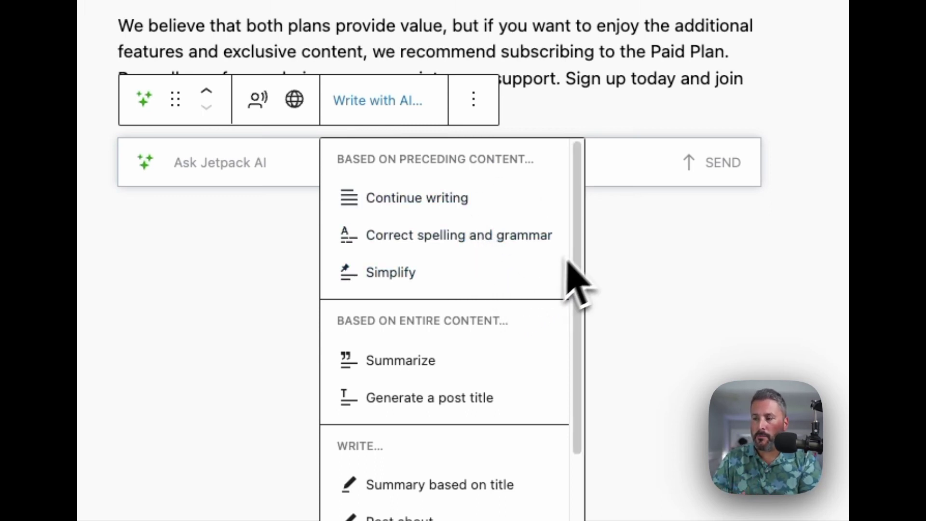
{"action": "left_click_drag", "start_coordinate": [584, 244], "coordinate": [585, 321]}
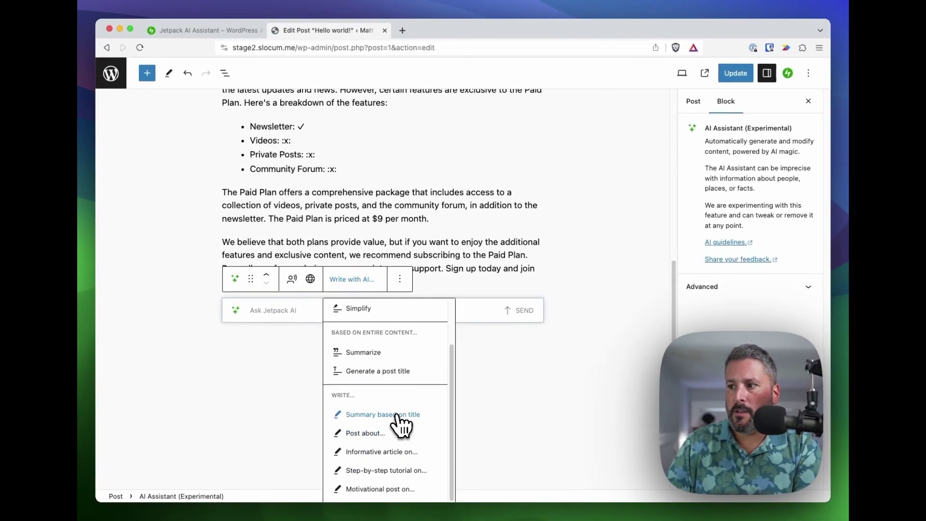
{"action": "left_click", "coordinate": [399, 453]}
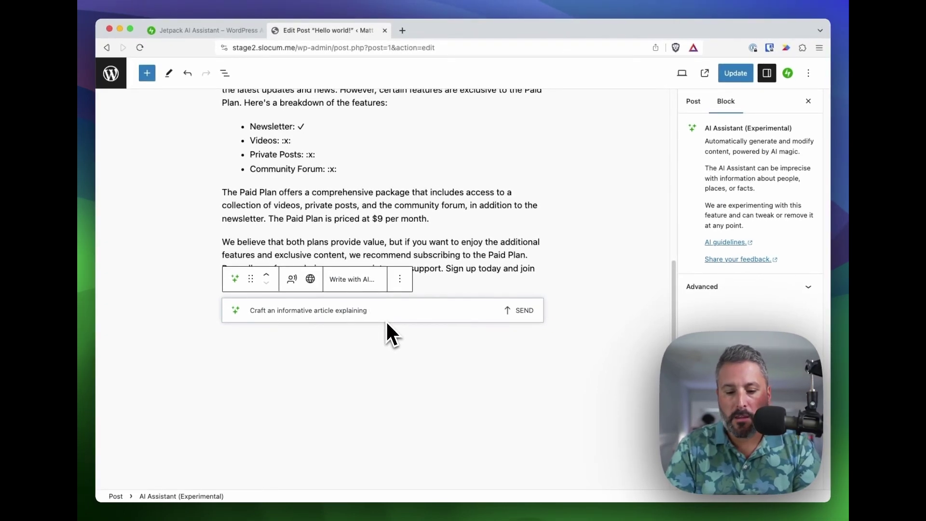
- Request an article on a freelance WordPress design business earning $80k, correcting 'salaray' to 'salary', and send
{"action": "type", "text": "to r"}
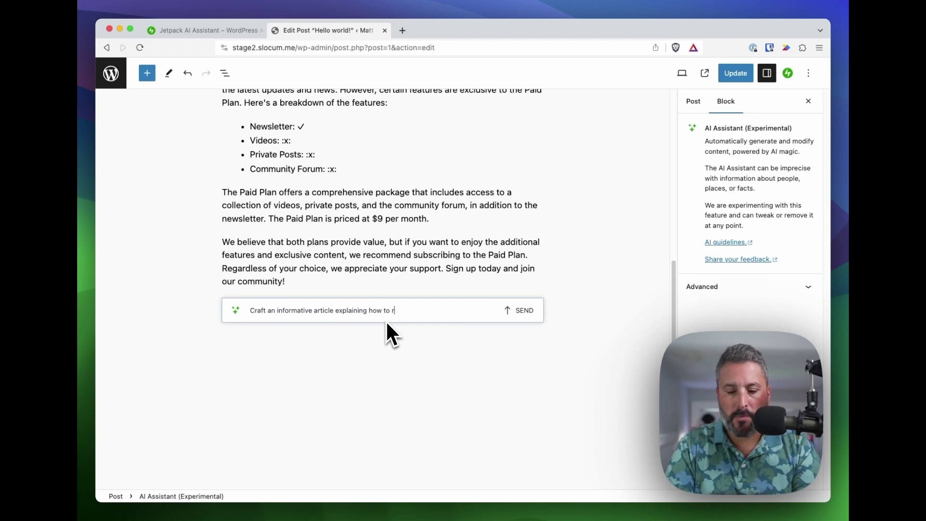
{"action": "type", "text": "un a freelance "}
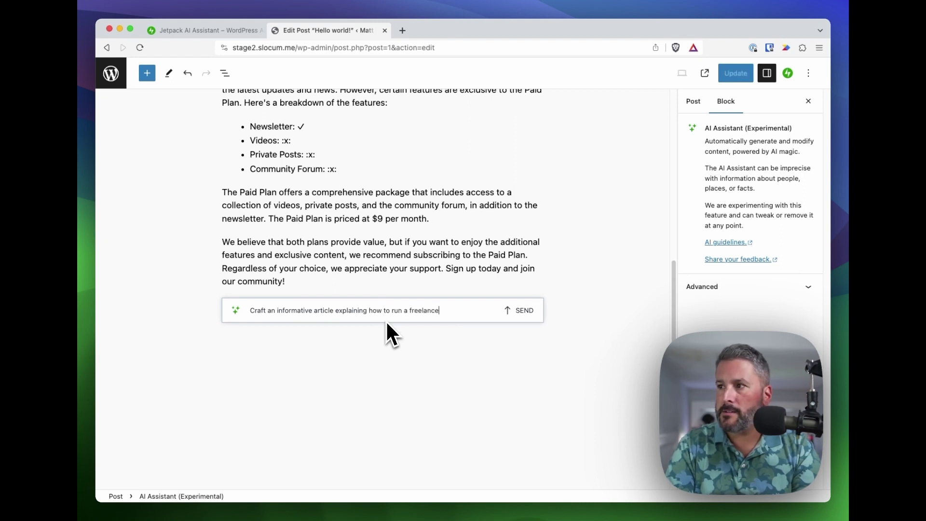
{"action": "type", "text": "business desi"}
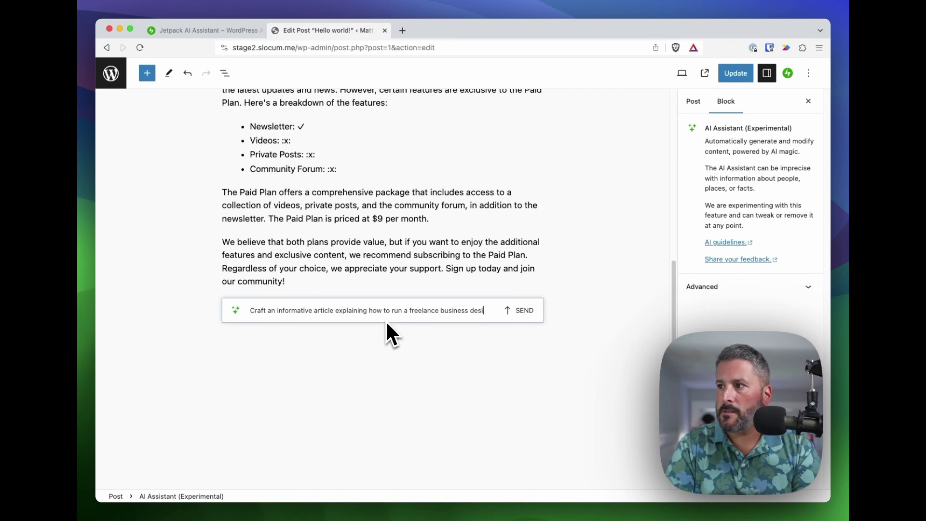
{"action": "type", "text": "gning Word"}
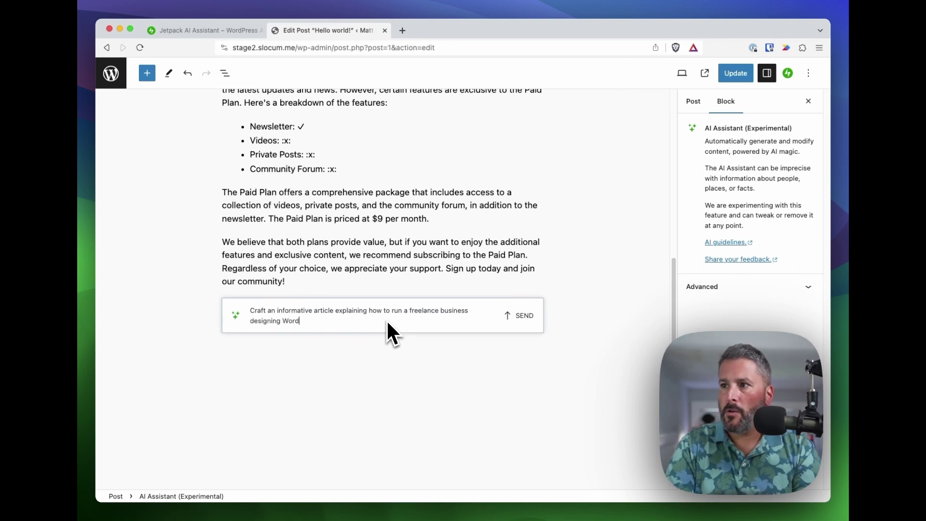
{"action": "type", "text": "Press websites for "}
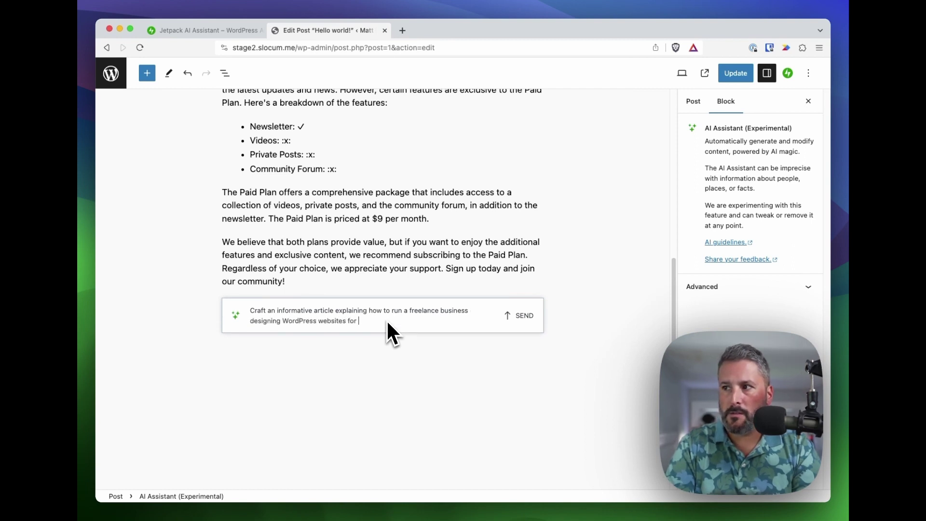
{"action": "type", "text": "customers, while"}
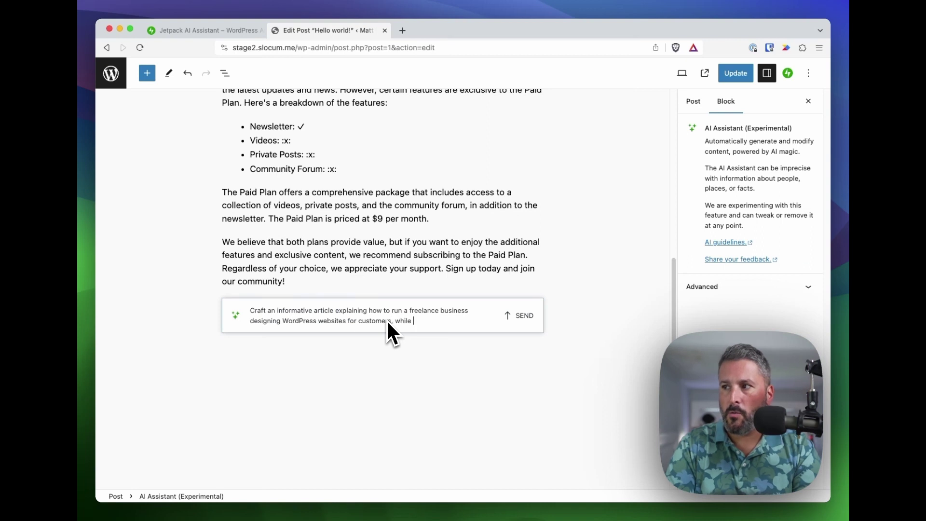
{"action": "type", "text": " maintaining a"}
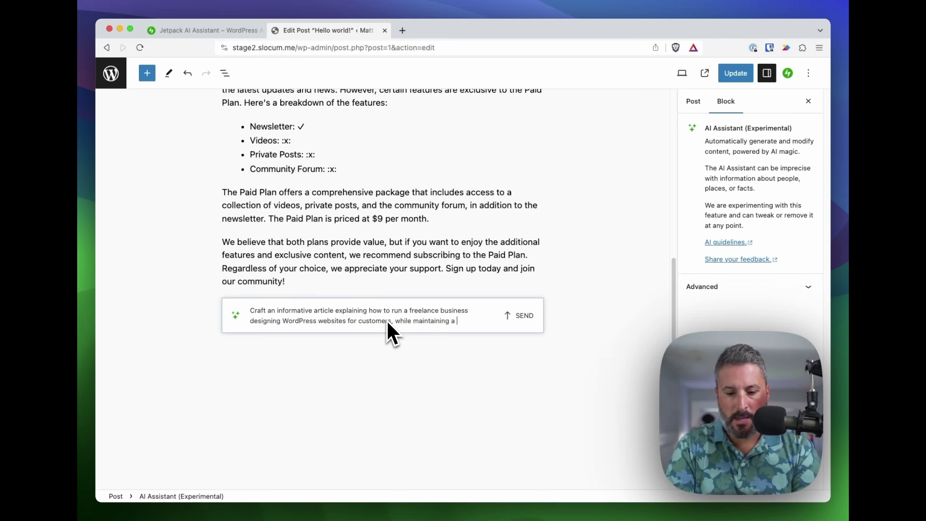
{"action": "type", "text": " $80k"}
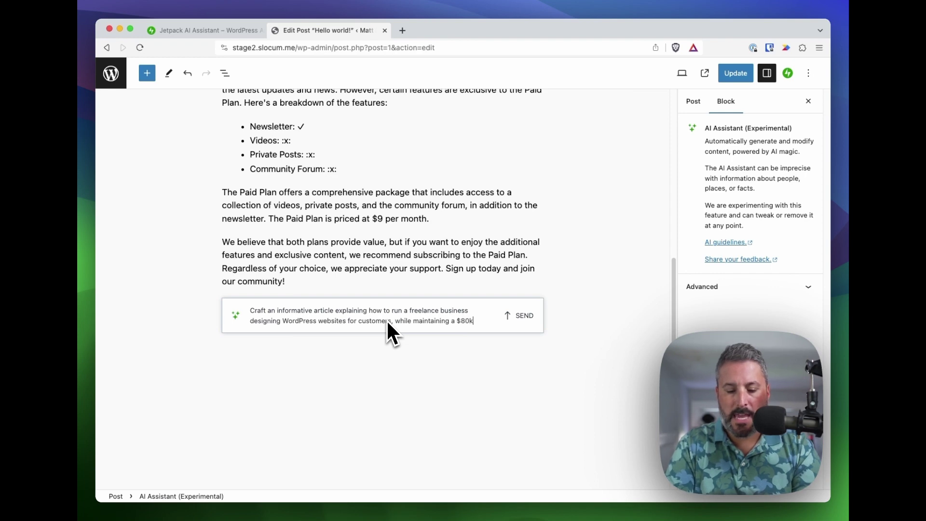
{"action": "type", "text": " salaray per year"}
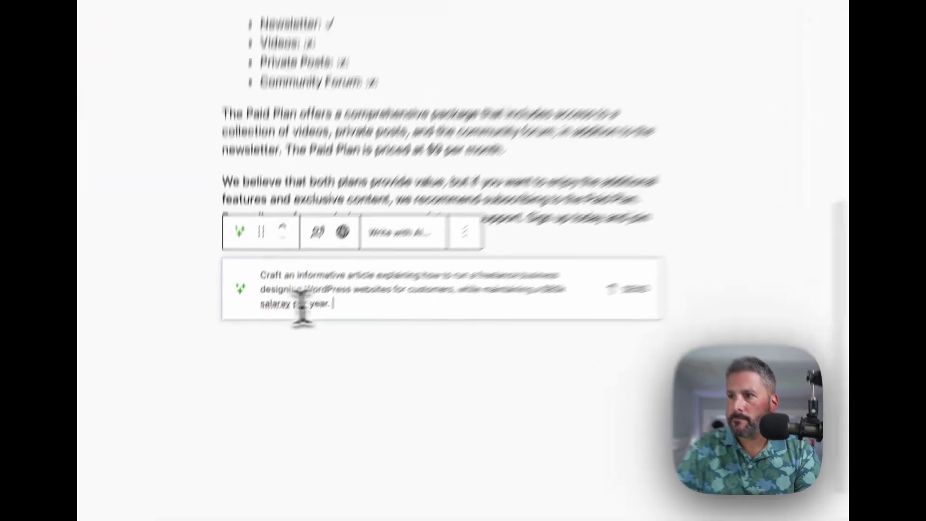
{"action": "right_click", "coordinate": [258, 332]}
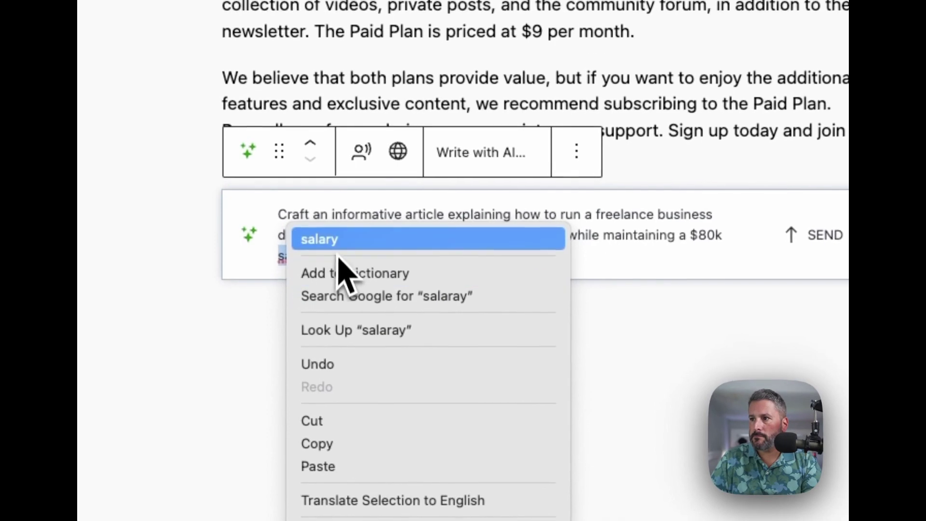
{"action": "left_click", "coordinate": [317, 243]}
{"action": "key", "text": "super+Right"}
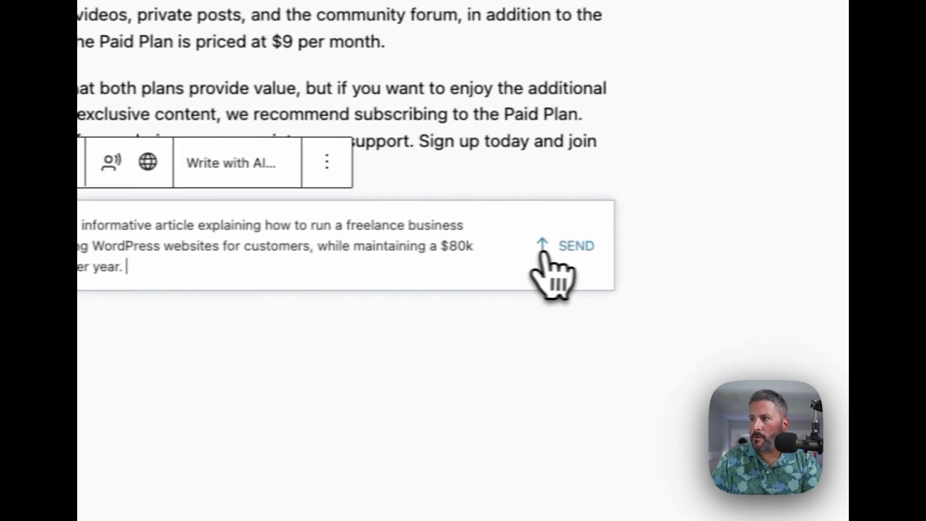
{"action": "left_click", "coordinate": [758, 238]}
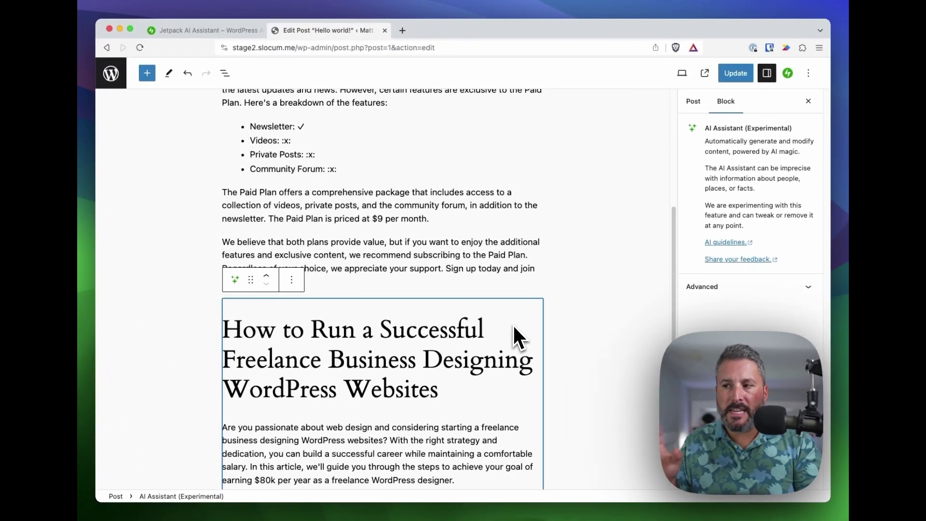
- Scroll through the freelance article as its nine numbered sections are generated
{"action": "scroll", "coordinate": [494, 318], "scroll_direction": "down", "scroll_amount": 10}
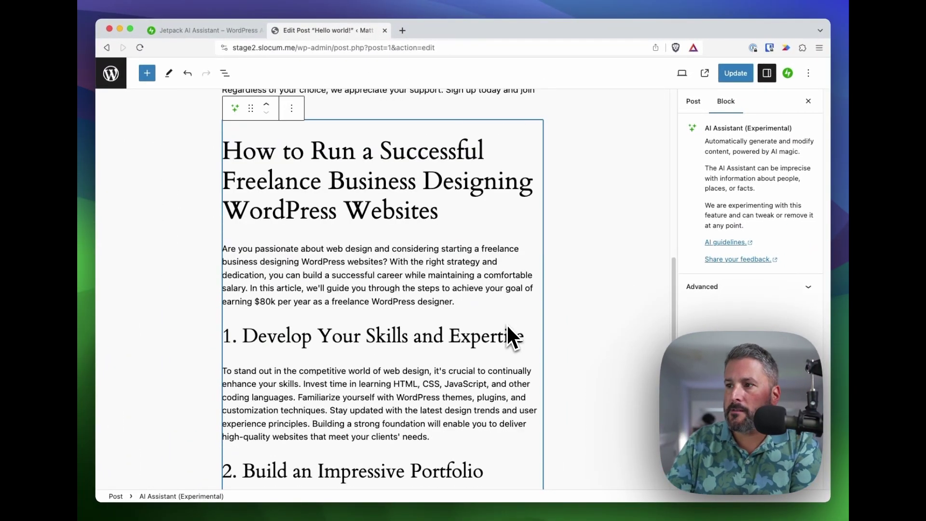
{"action": "scroll", "coordinate": [505, 337], "scroll_direction": "down", "scroll_amount": 10}
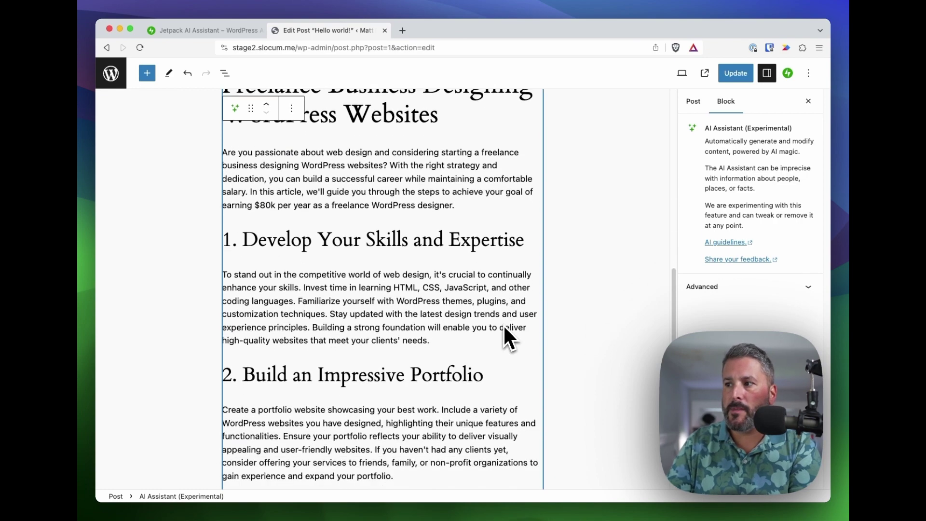
{"action": "scroll", "coordinate": [498, 328], "scroll_direction": "up", "scroll_amount": 15}
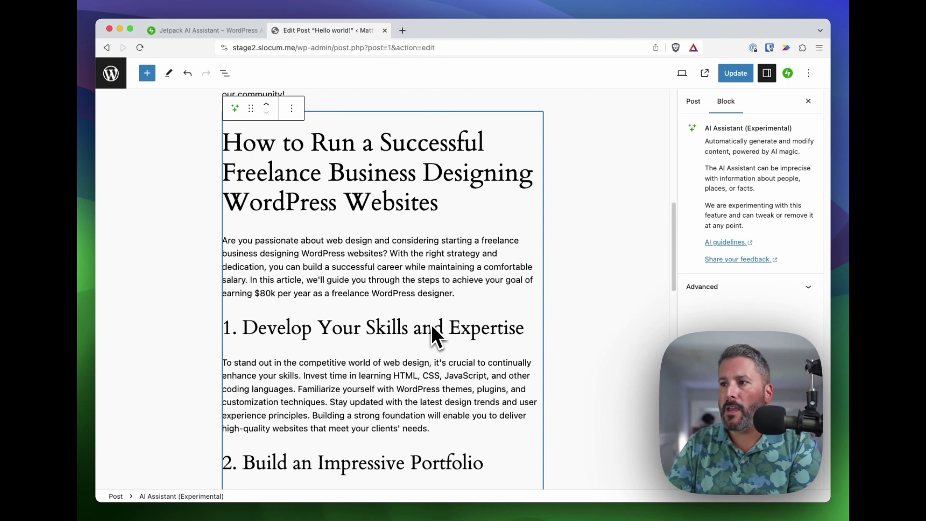
{"action": "scroll", "coordinate": [431, 323], "scroll_direction": "down", "scroll_amount": 4}
{"action": "scroll", "coordinate": [430, 324], "scroll_direction": "down", "scroll_amount": 20}
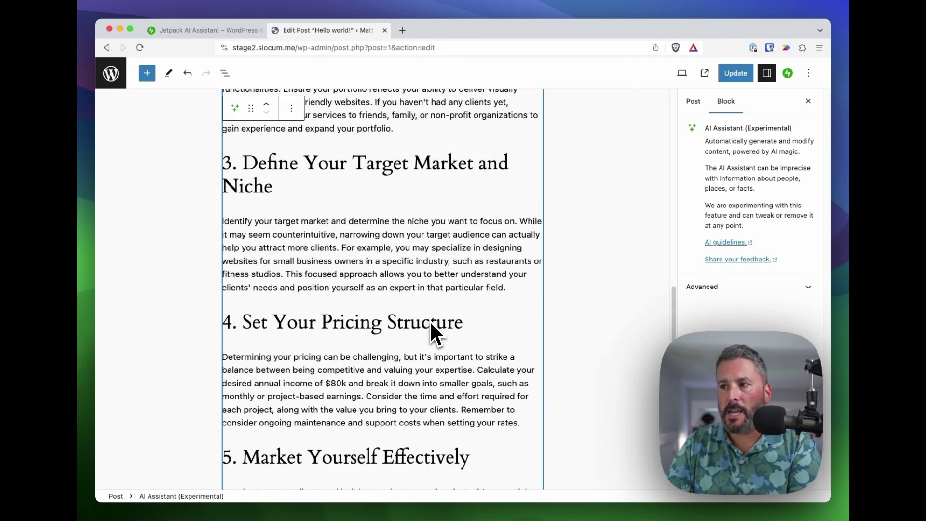
{"action": "scroll", "coordinate": [431, 324], "scroll_direction": "down", "scroll_amount": 15}
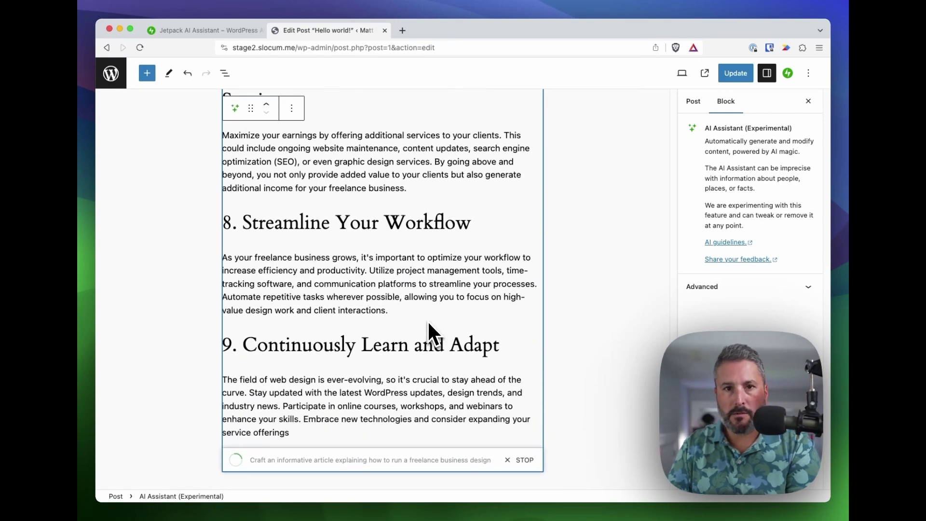
{"action": "scroll", "coordinate": [428, 320], "scroll_direction": "down", "scroll_amount": 5}
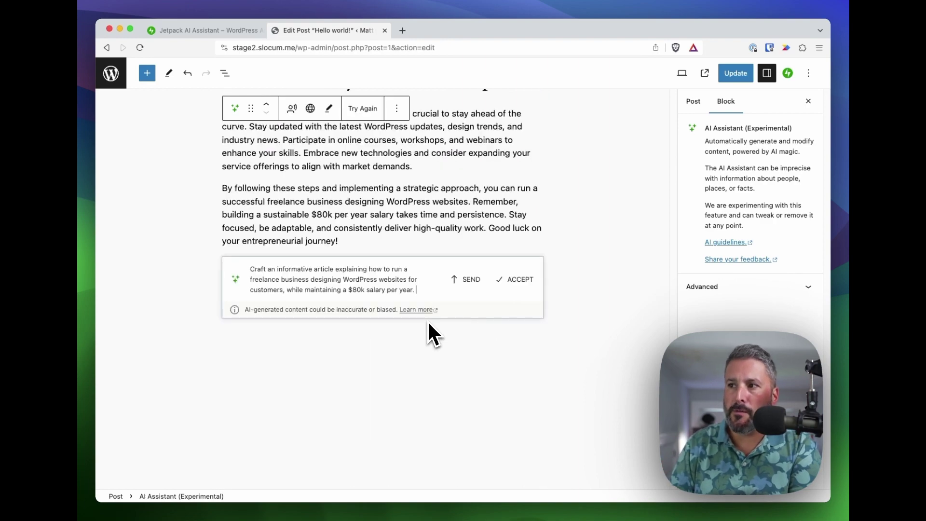
{"action": "scroll", "coordinate": [429, 318], "scroll_direction": "up", "scroll_amount": 10}
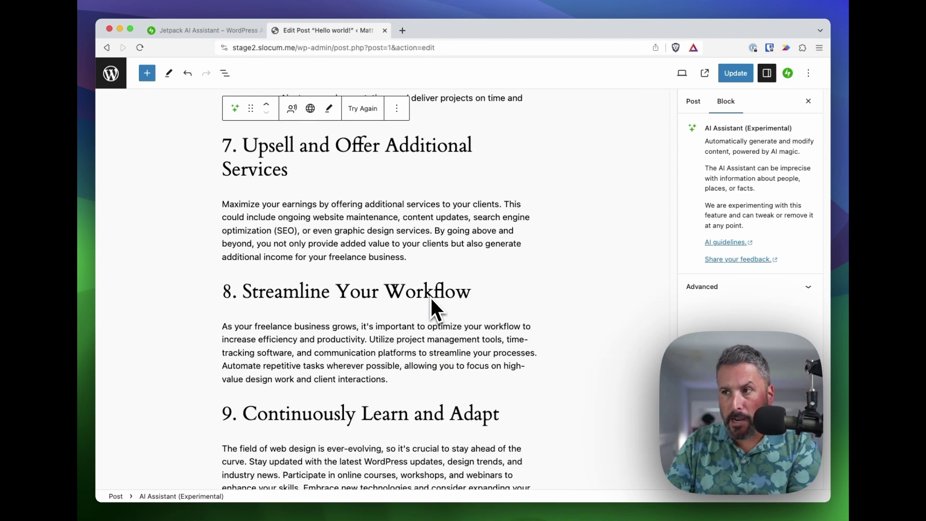
{"action": "scroll", "coordinate": [431, 308], "scroll_direction": "up", "scroll_amount": 1}
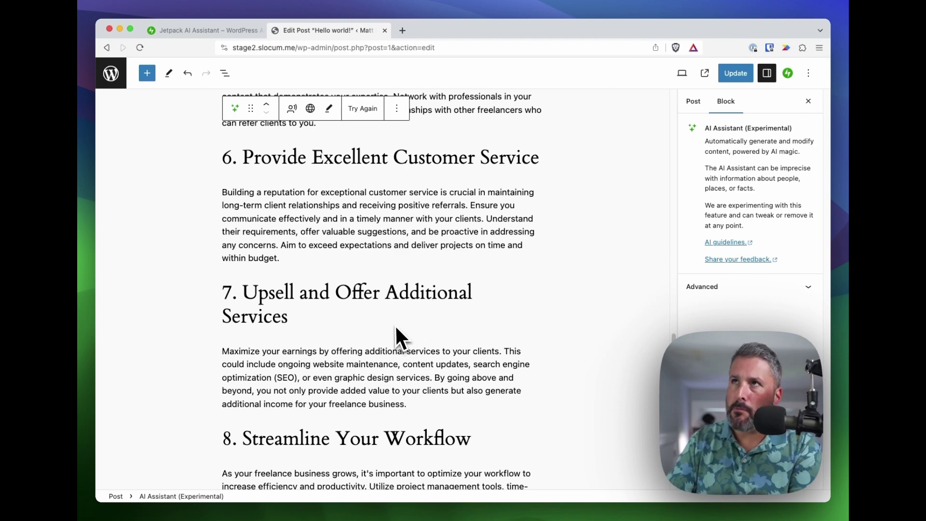
{"action": "scroll", "coordinate": [400, 328], "scroll_direction": "down", "scroll_amount": 7}
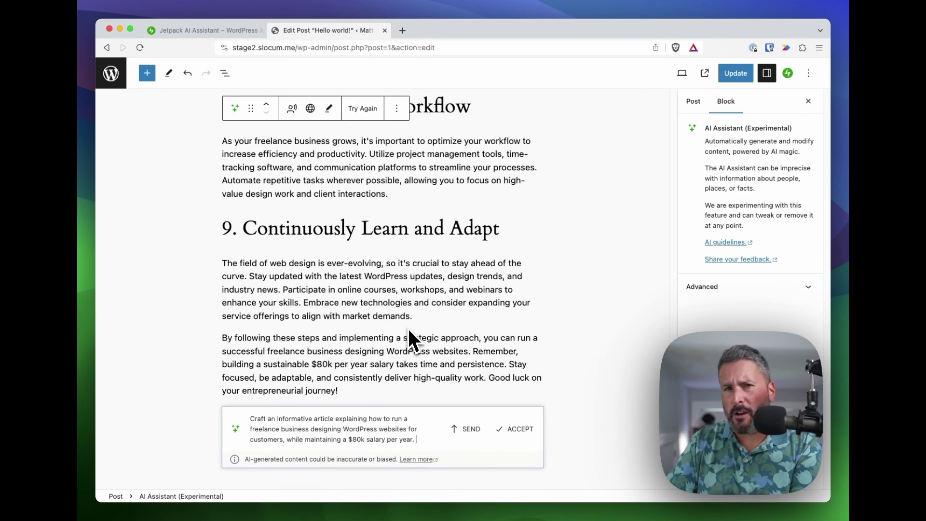
{"action": "scroll", "coordinate": [409, 330], "scroll_direction": "down", "scroll_amount": 3}
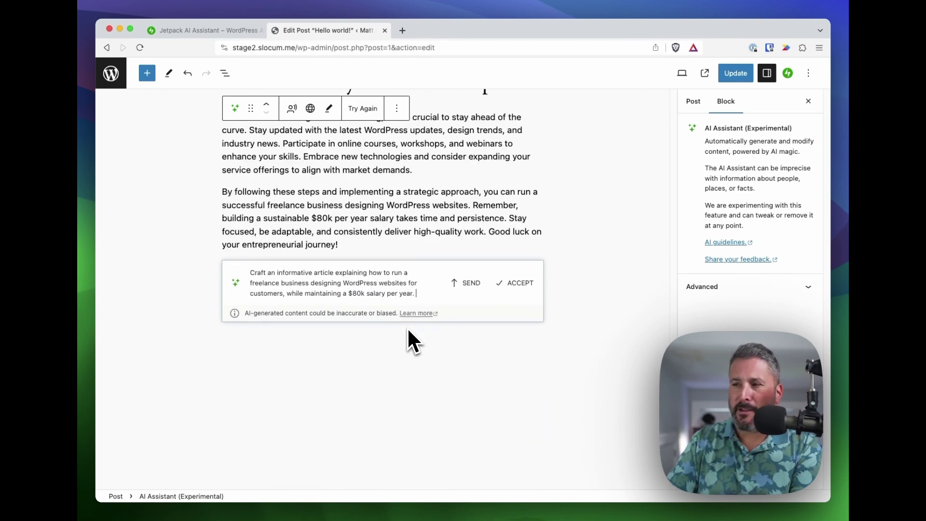
{"action": "scroll", "coordinate": [459, 323], "scroll_direction": "up", "scroll_amount": 10}
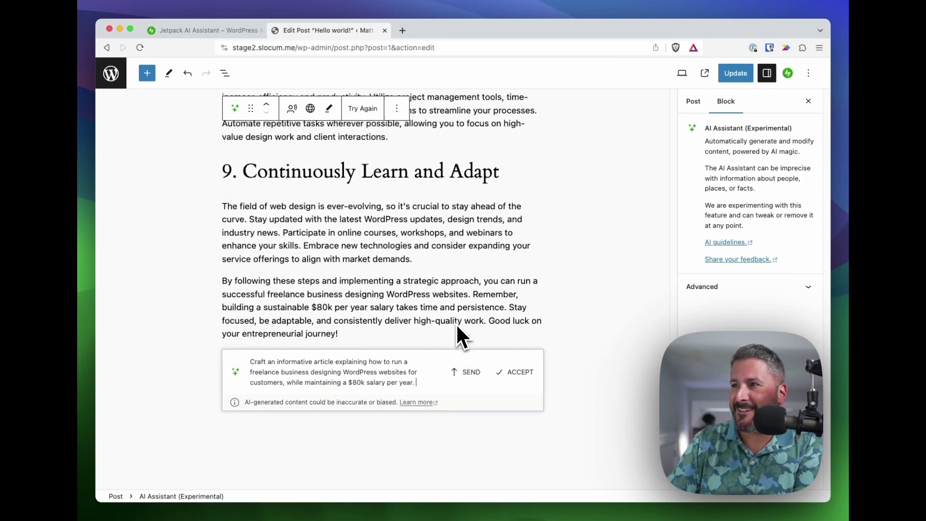
{"action": "scroll", "coordinate": [458, 333], "scroll_direction": "up", "scroll_amount": 15}
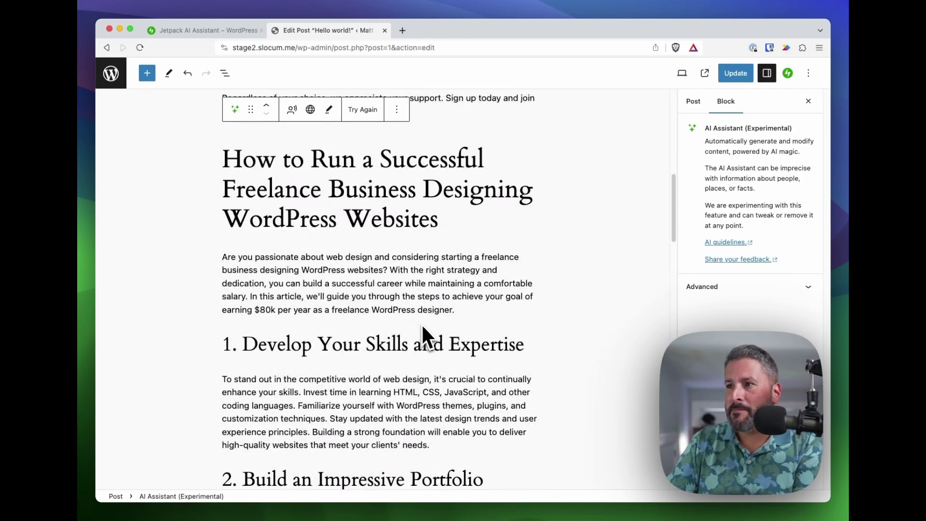
{"action": "scroll", "coordinate": [434, 333], "scroll_direction": "down", "scroll_amount": 3}
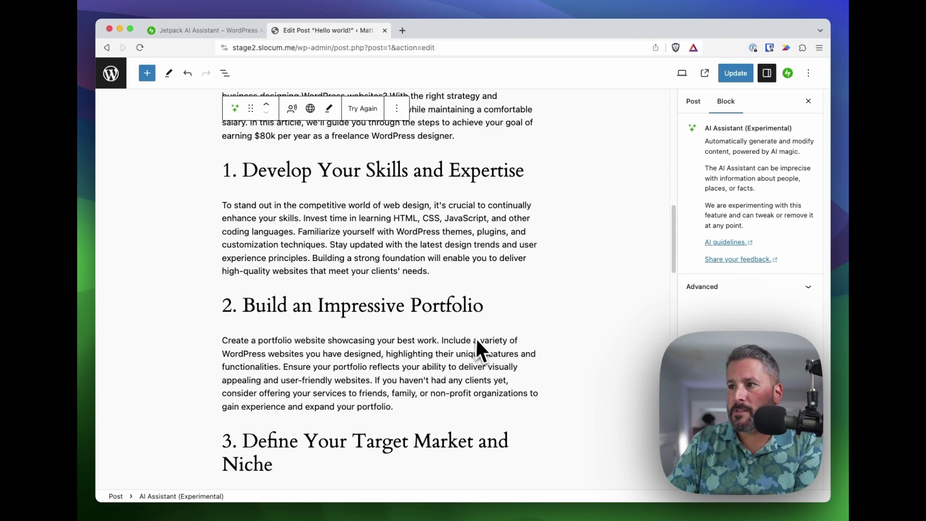
{"action": "scroll", "coordinate": [471, 343], "scroll_direction": "down", "scroll_amount": 5}
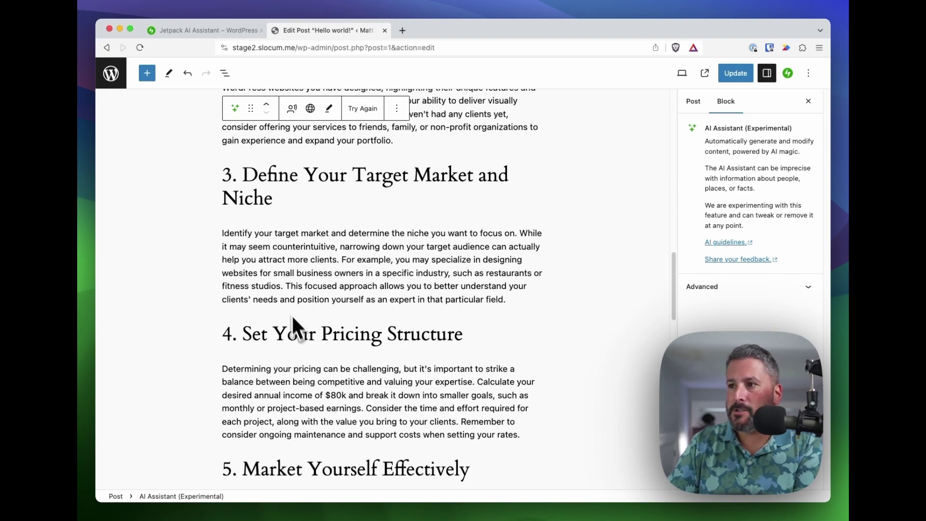
{"action": "scroll", "coordinate": [308, 332], "scroll_direction": "down", "scroll_amount": 6}
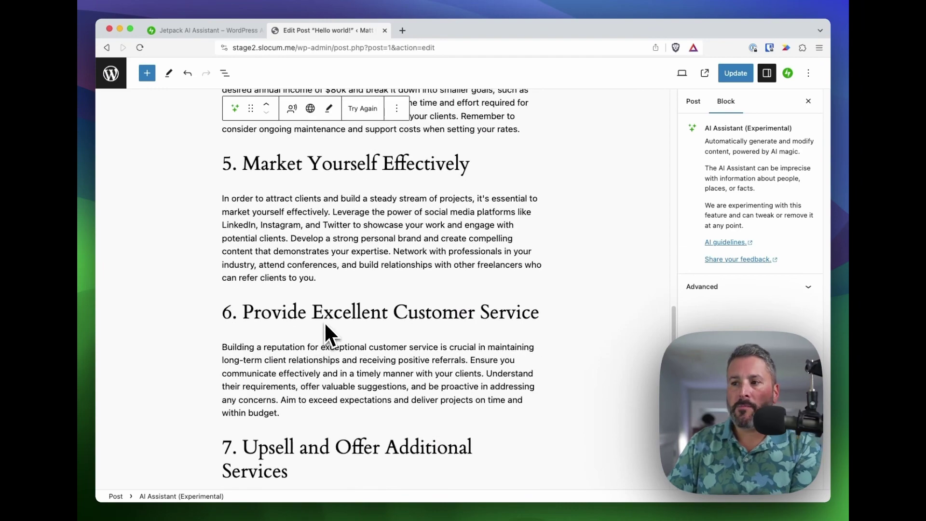
{"action": "scroll", "coordinate": [343, 333], "scroll_direction": "down", "scroll_amount": 4}
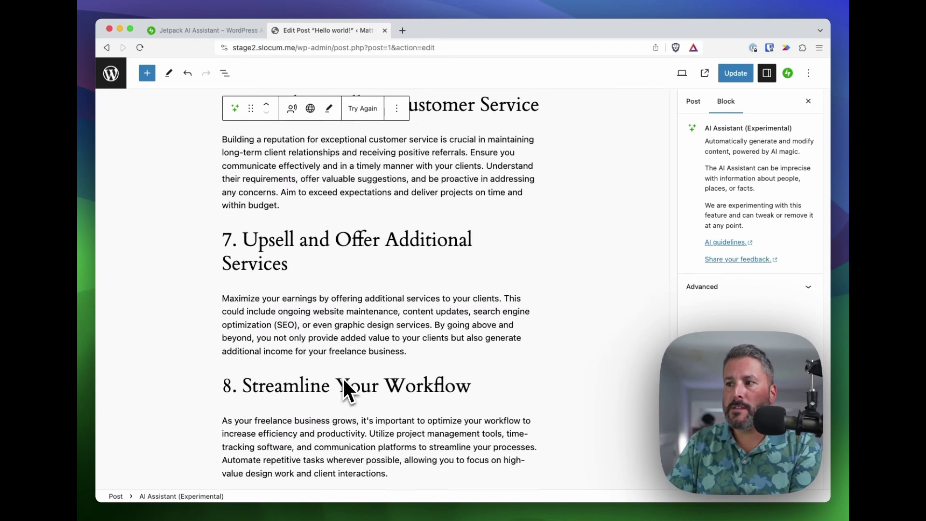
{"action": "scroll", "coordinate": [341, 379], "scroll_direction": "down", "scroll_amount": 2}
{"action": "scroll", "coordinate": [330, 374], "scroll_direction": "down", "scroll_amount": 2}
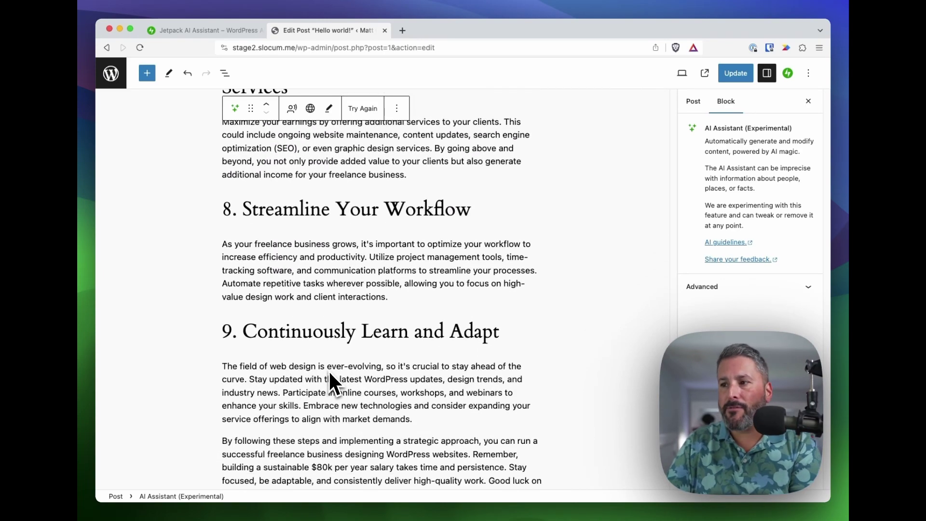
{"action": "scroll", "coordinate": [329, 373], "scroll_direction": "down", "scroll_amount": 4}
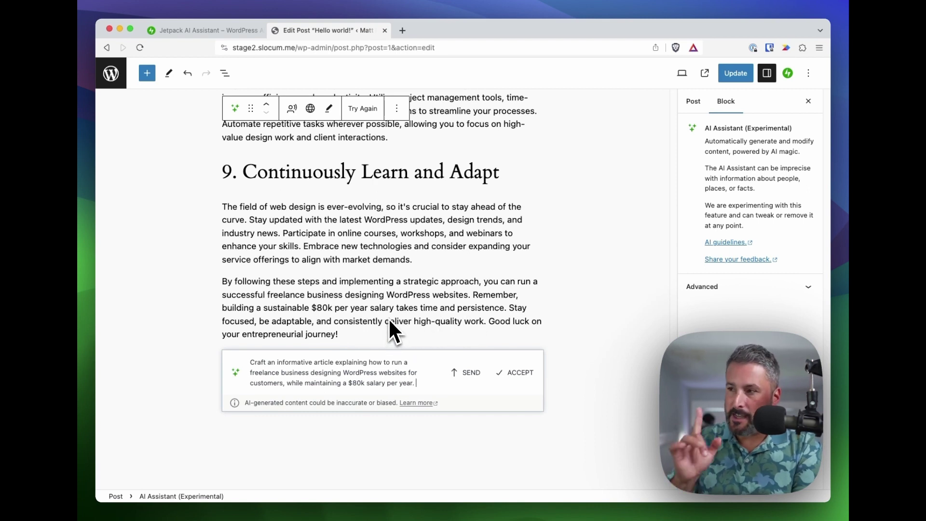
{"action": "left_click", "coordinate": [517, 372]}
- Add an empty block after the article's closing paragraph below '9. Continuously Learn and Adapt'
{"action": "scroll", "coordinate": [448, 378], "scroll_direction": "up", "scroll_amount": 20}
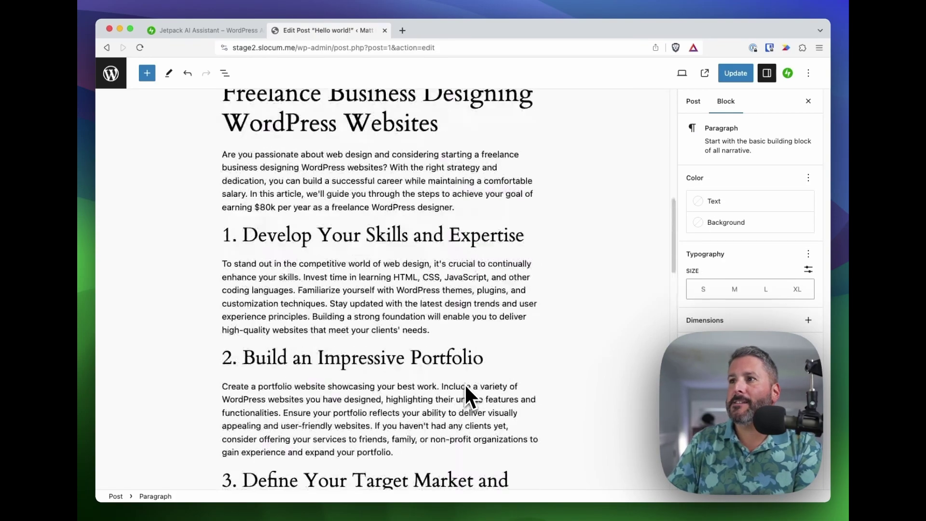
{"action": "scroll", "coordinate": [461, 384], "scroll_direction": "up", "scroll_amount": 3}
{"action": "scroll", "coordinate": [460, 385], "scroll_direction": "down", "scroll_amount": 20}
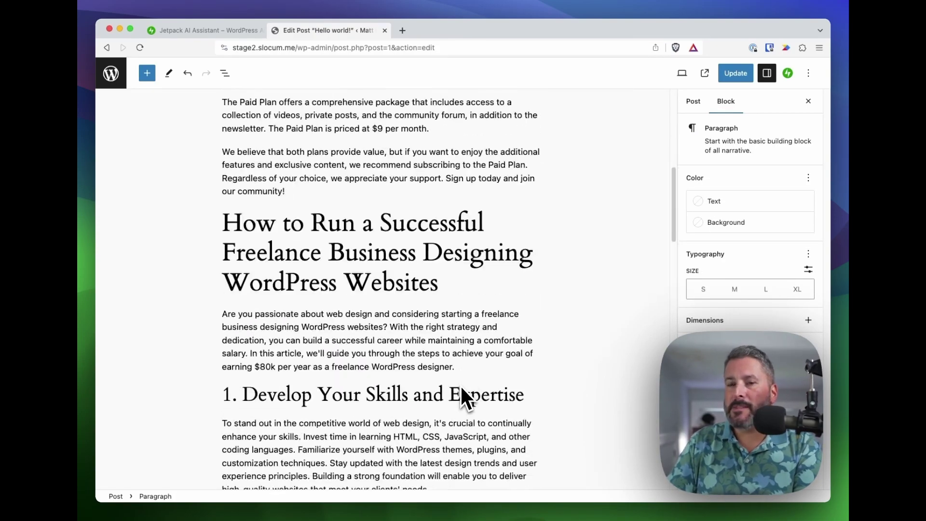
{"action": "scroll", "coordinate": [458, 388], "scroll_direction": "down", "scroll_amount": 10}
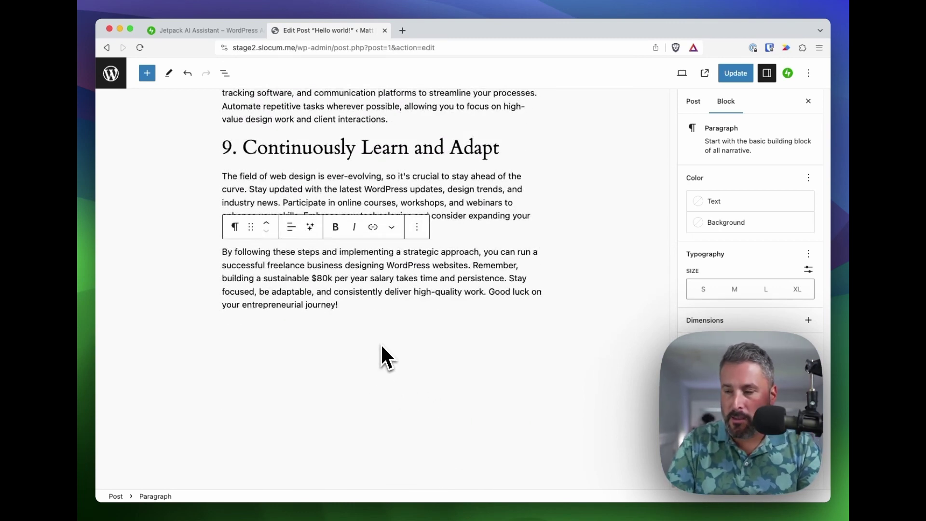
{"action": "key", "text": "Return"}
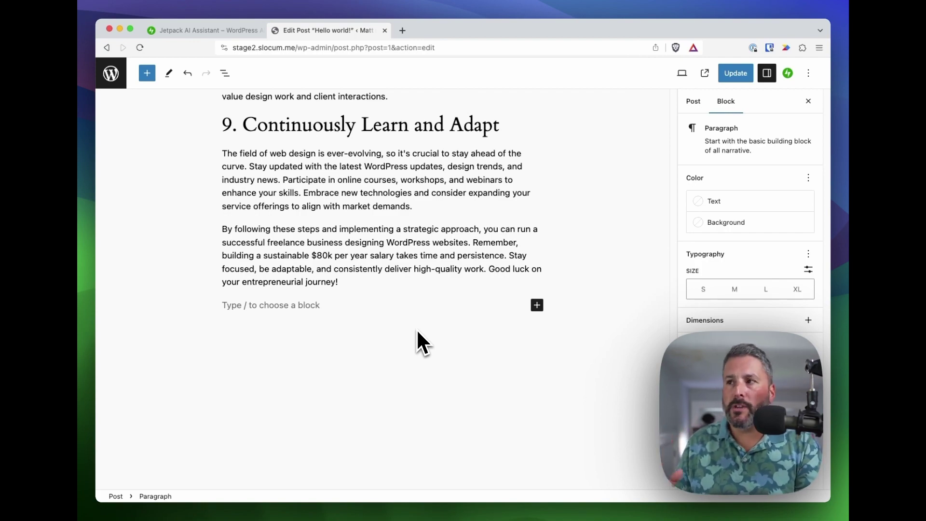
{"action": "scroll", "coordinate": [417, 332], "scroll_direction": "up", "scroll_amount": 15}
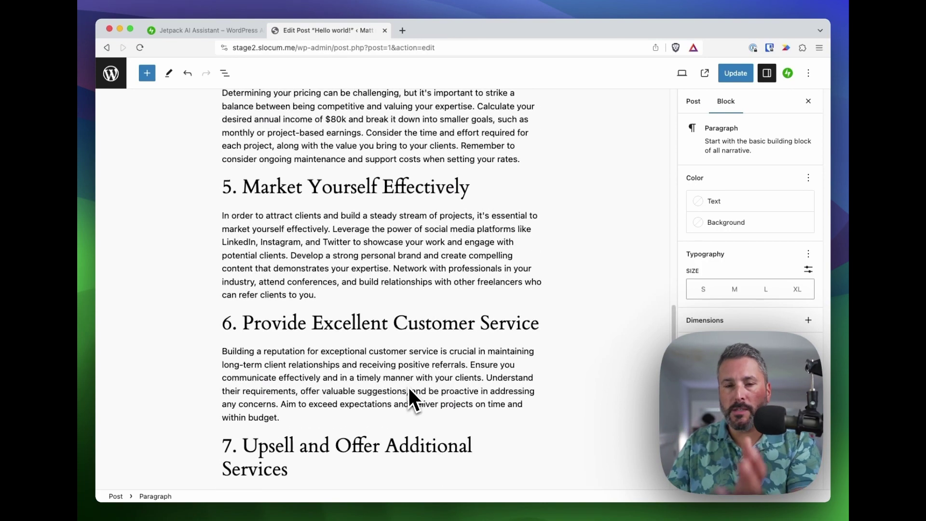
{"action": "scroll", "coordinate": [402, 386], "scroll_direction": "down", "scroll_amount": 15}
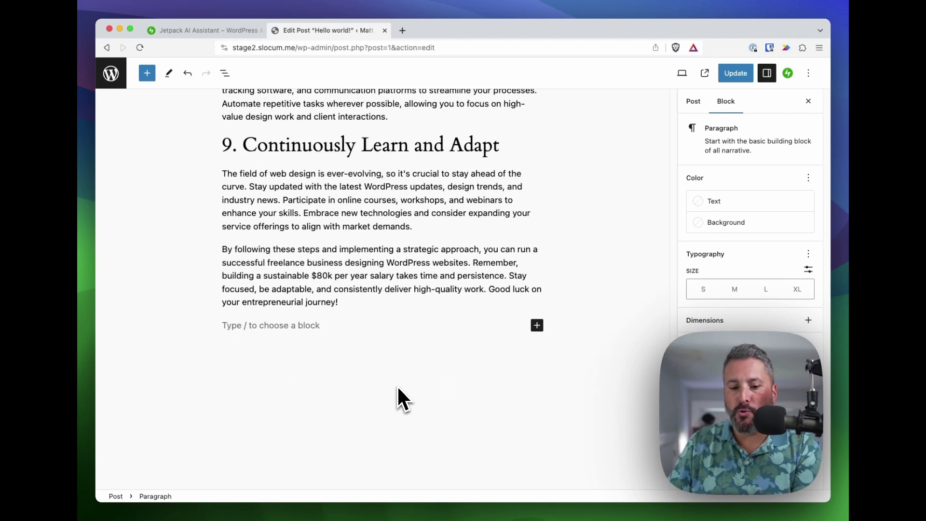
{"action": "scroll", "coordinate": [397, 385], "scroll_direction": "down", "scroll_amount": 2}
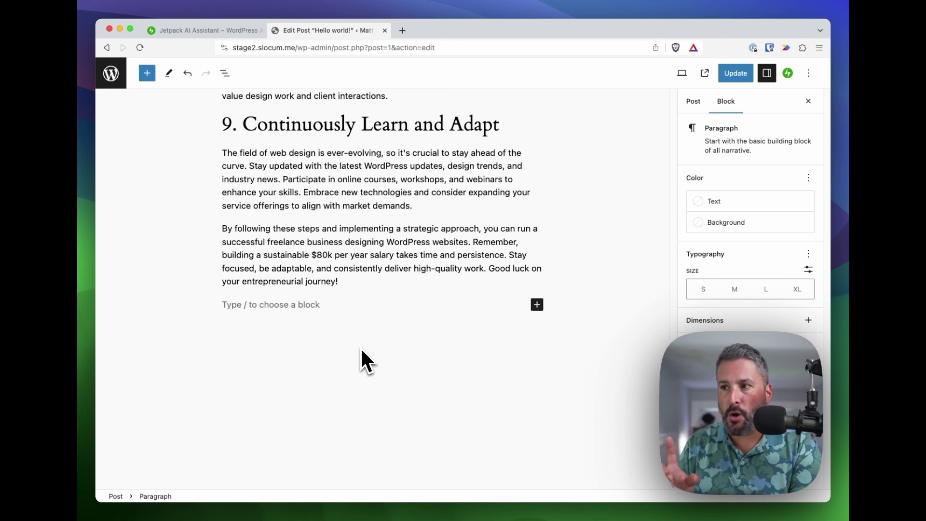
- Add a 'School information' heading after the freelance article
{"action": "type", "text": "/head"}
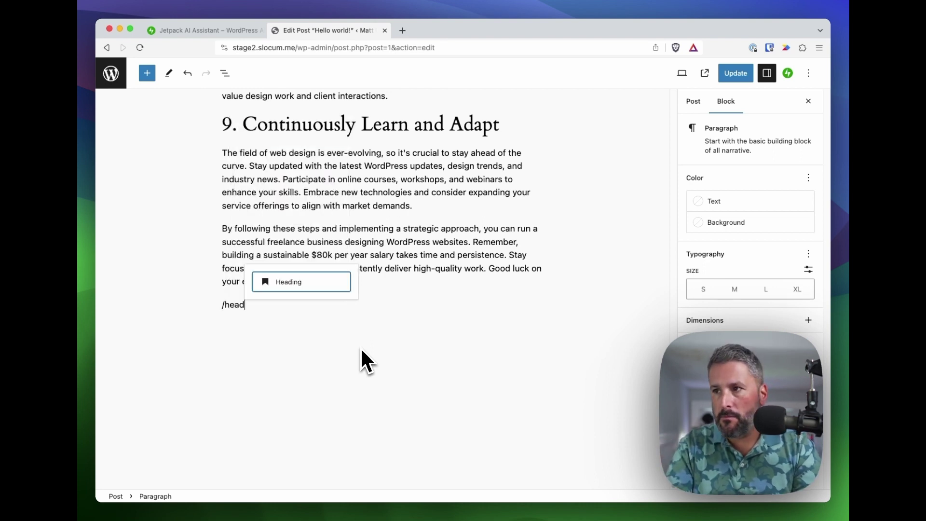
{"action": "key", "text": "Return"}
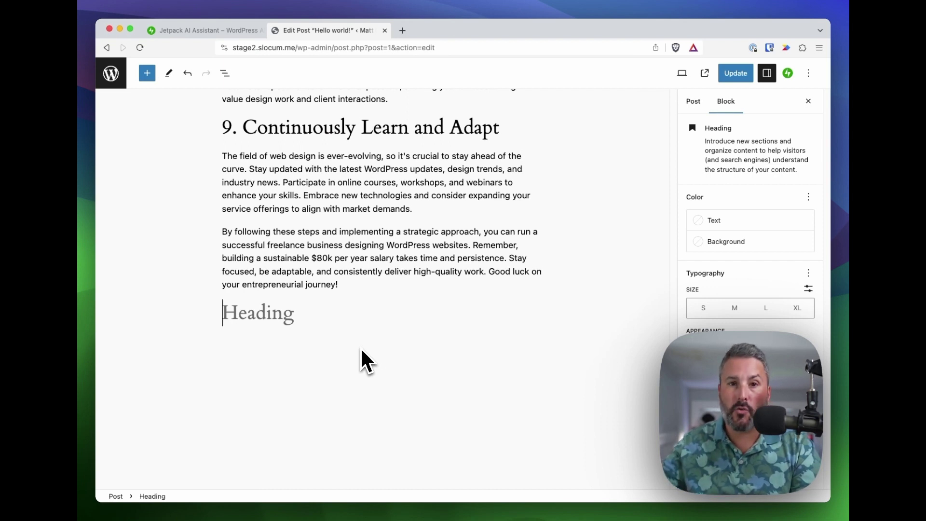
{"action": "type", "text": "Sch"}
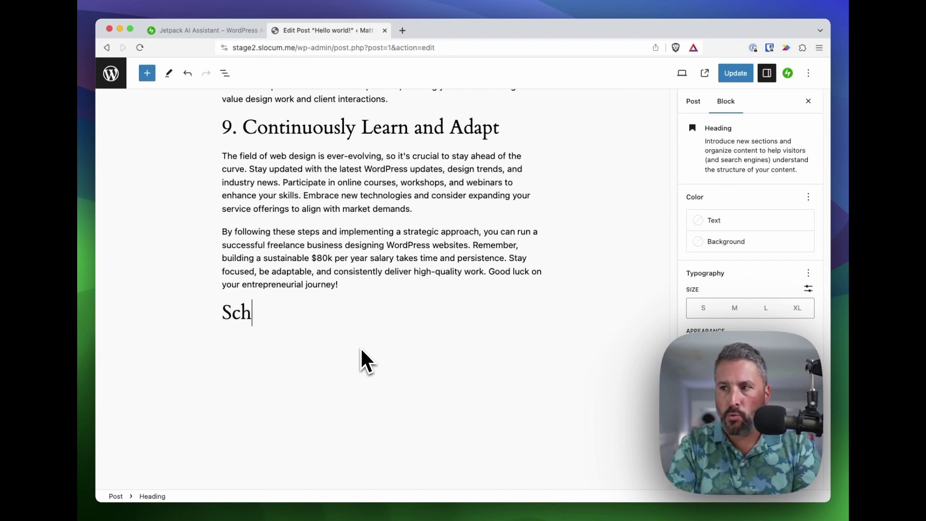
{"action": "type", "text": "ool information"}
- Write the update that tonight's play is entered via the rear doors by the playground
{"action": "key", "text": "Return"}
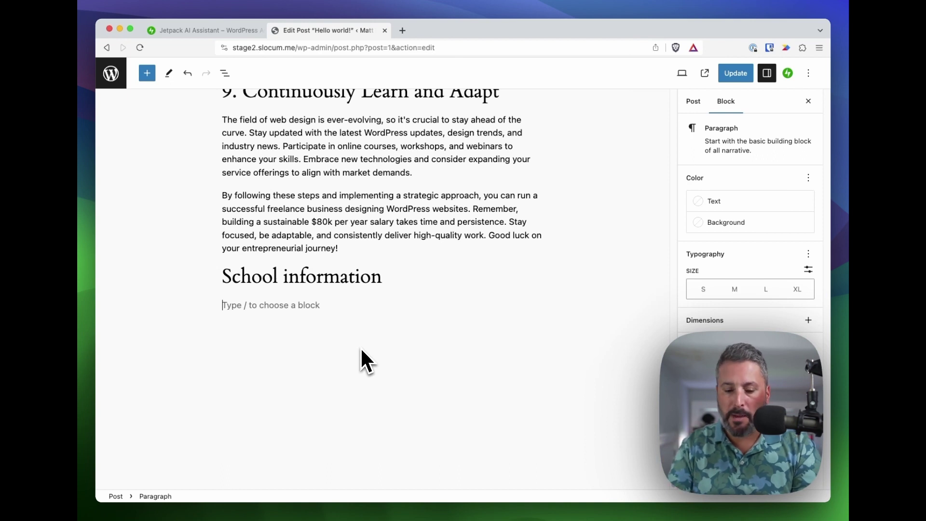
{"action": "type", "text": "Upda"}
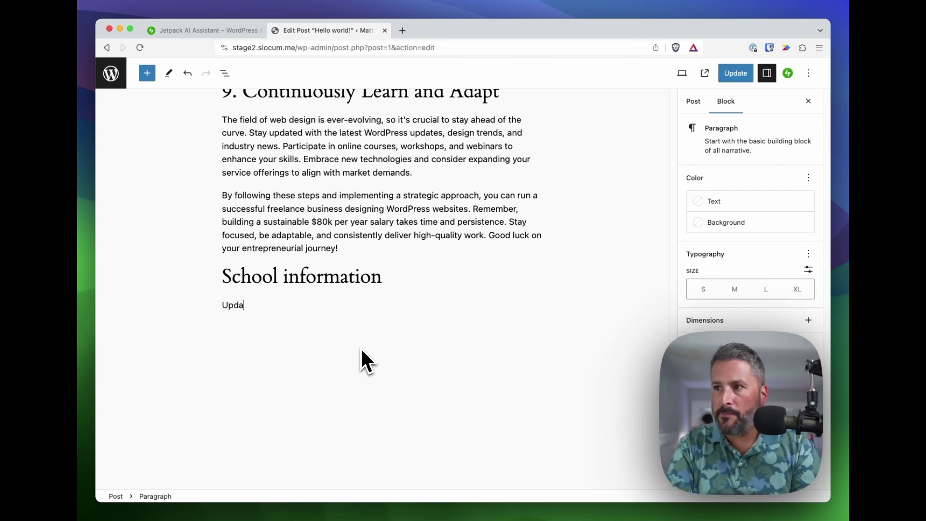
{"action": "type", "text": "te: To access the"}
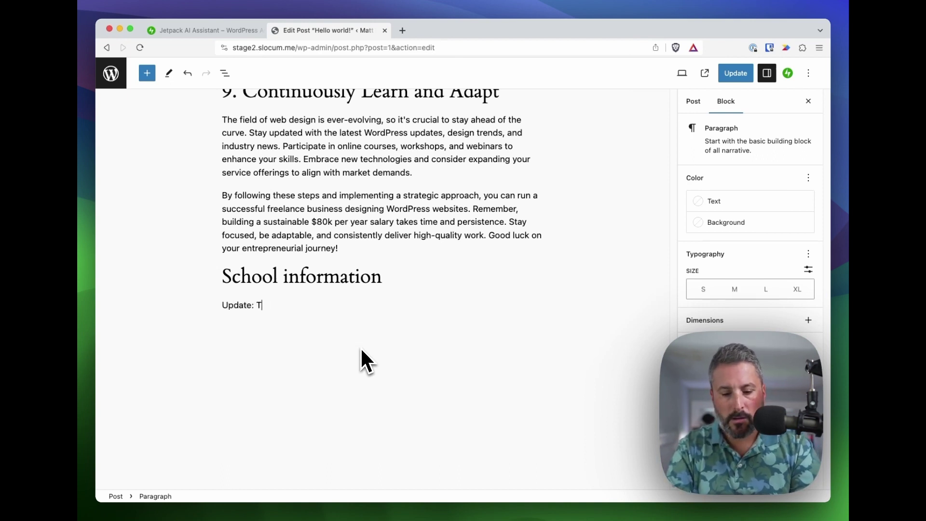
{"action": "key", "text": "BackSpace"}
{"action": "key", "text": "BackSpace"}
{"action": "key", "text": "BackSpace"}
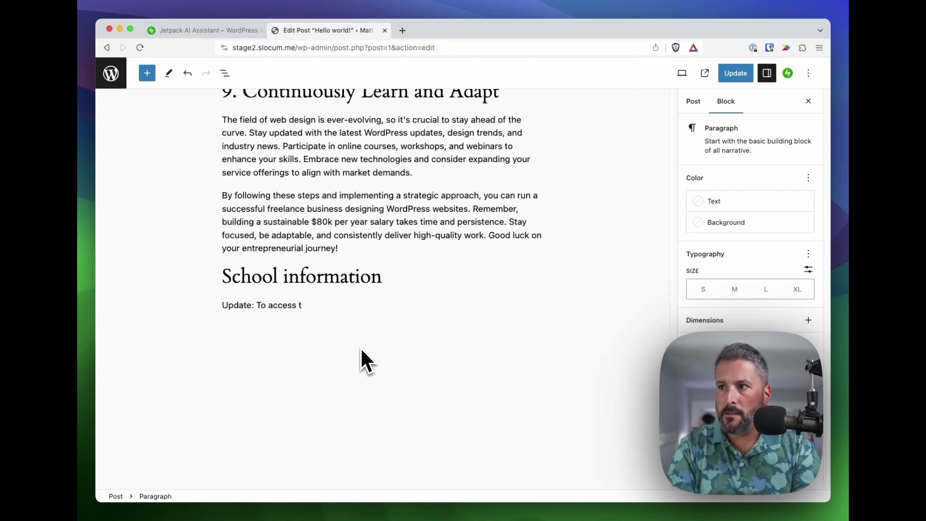
{"action": "type", "text": "onight's play, "}
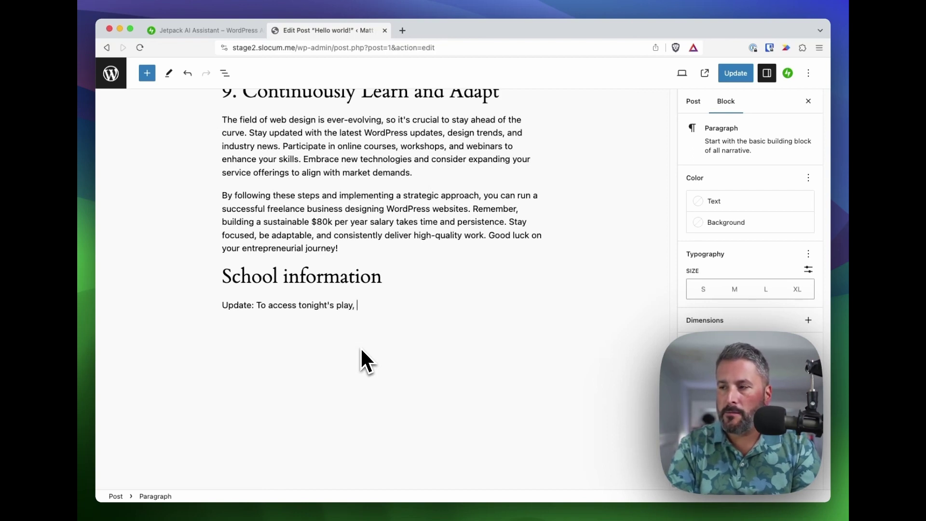
{"action": "type", "text": "please use"}
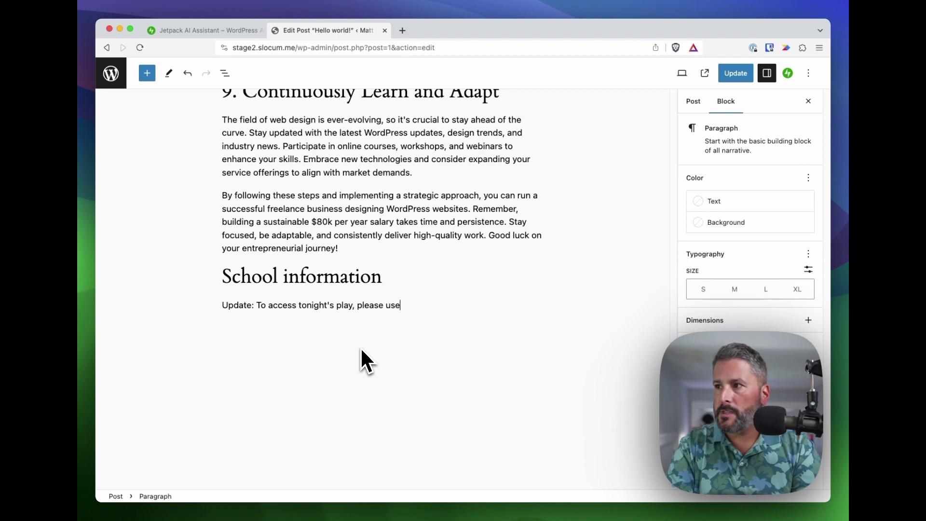
{"action": "type", "text": " the rear doo"}
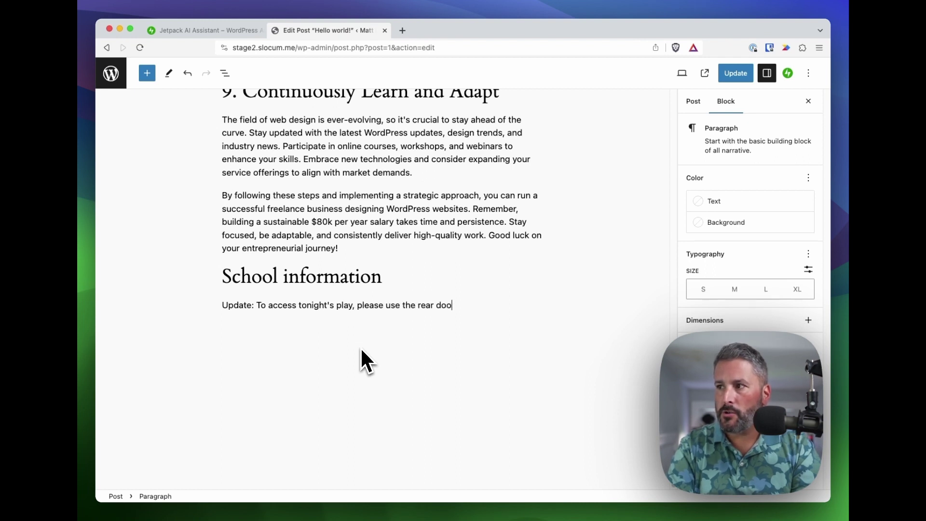
{"action": "type", "text": "rs located b"}
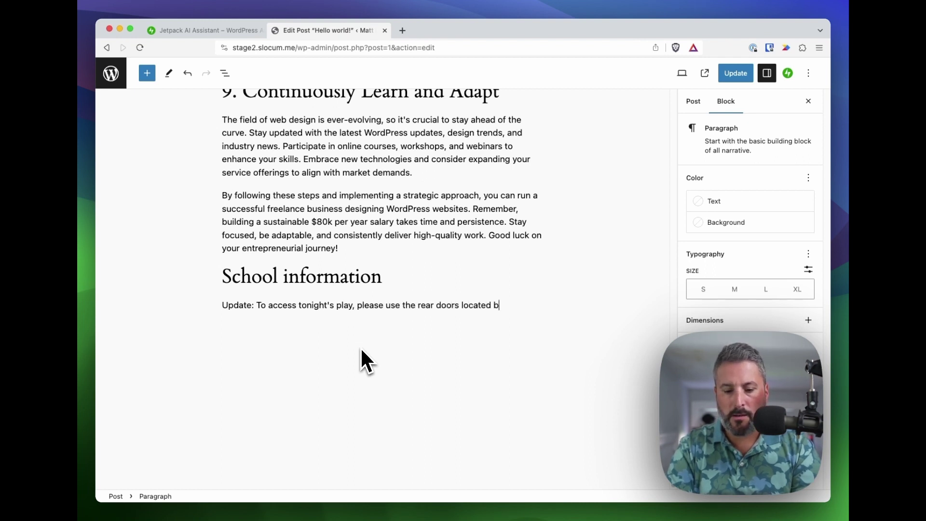
{"action": "type", "text": "y the playground. "}
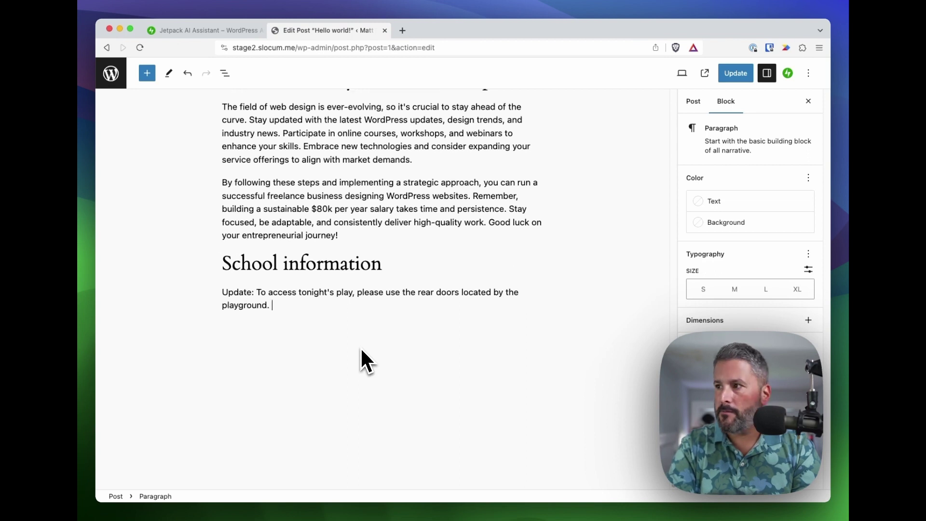
{"action": "type", "text": "The front doors "}
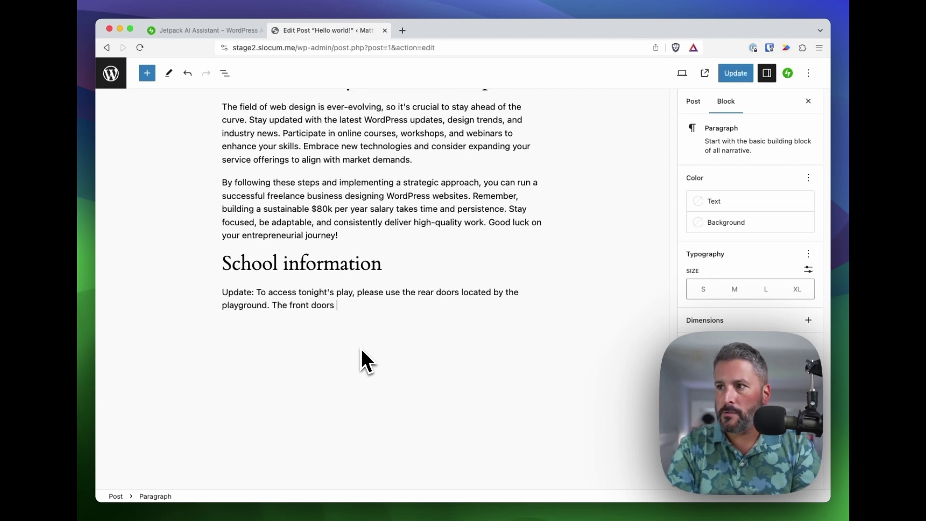
{"action": "type", "text": "will be locked. The "}
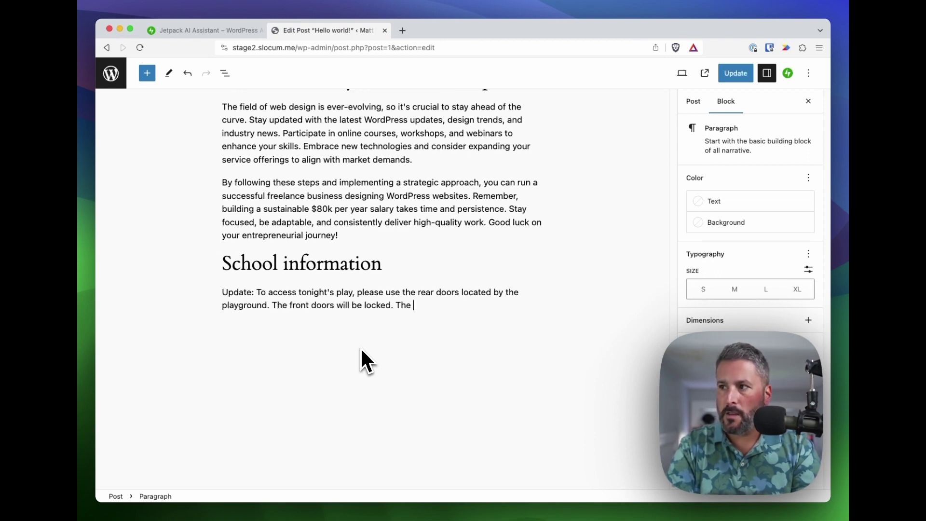
{"action": "type", "text": "play starts a"}
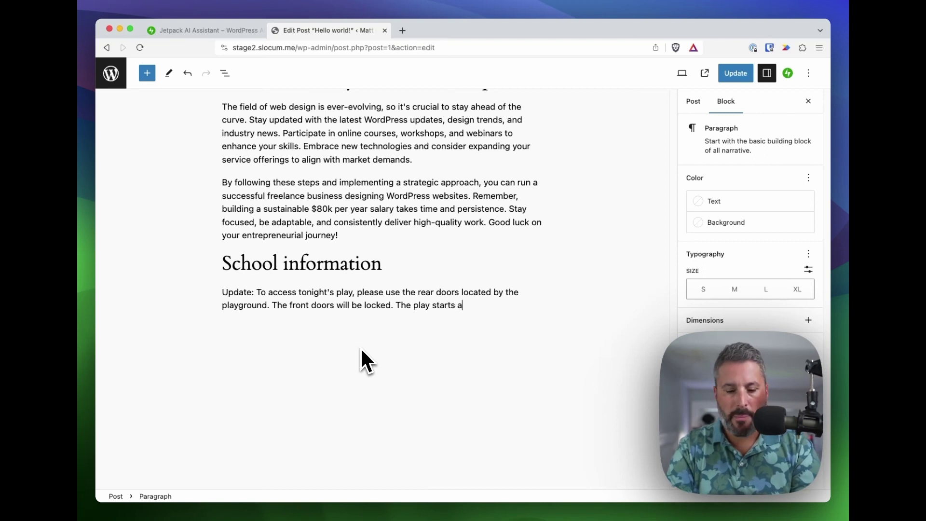
{"action": "type", "text": "t 8PM."}
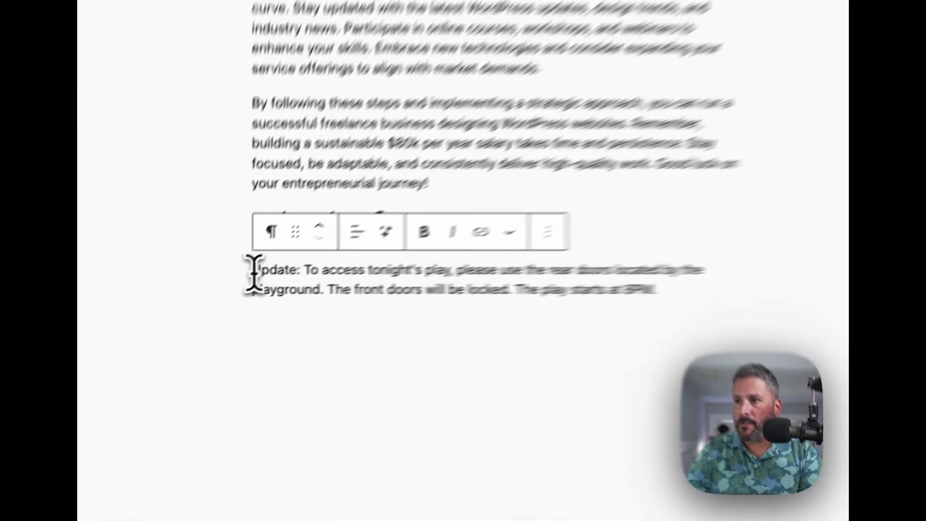
- Translate the Update school-notice paragraph into Portuguese with the AI Assistant and accept the translation
{"action": "left_click_drag", "start_coordinate": [222, 292], "coordinate": [487, 302]}
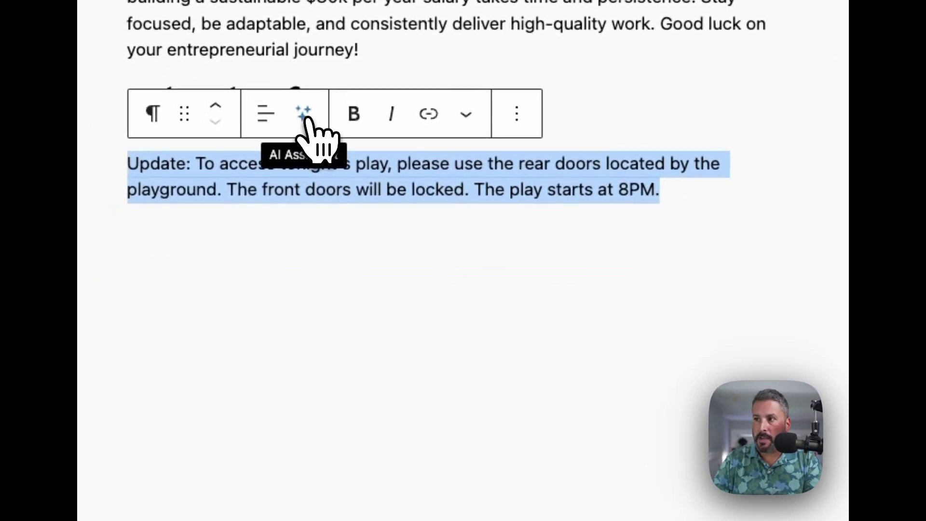
{"action": "left_click", "coordinate": [305, 115]}
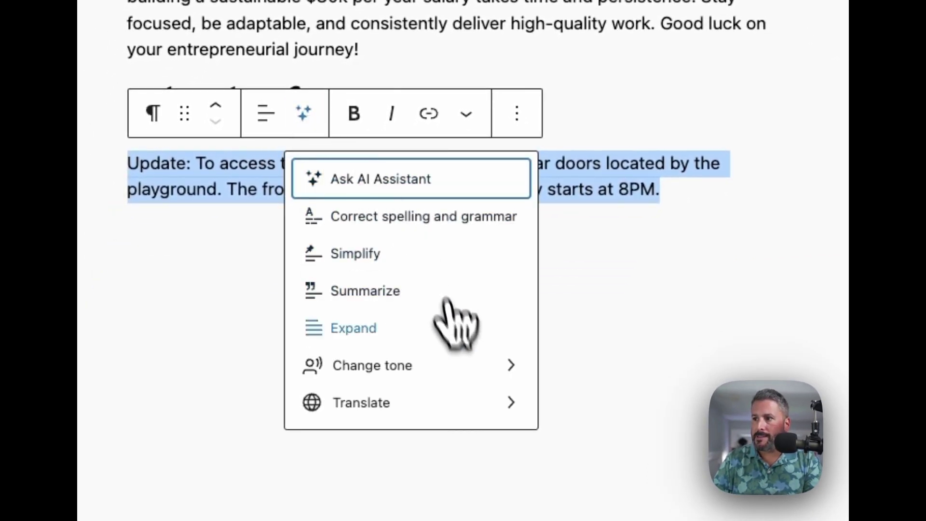
{"action": "left_click", "coordinate": [444, 401]}
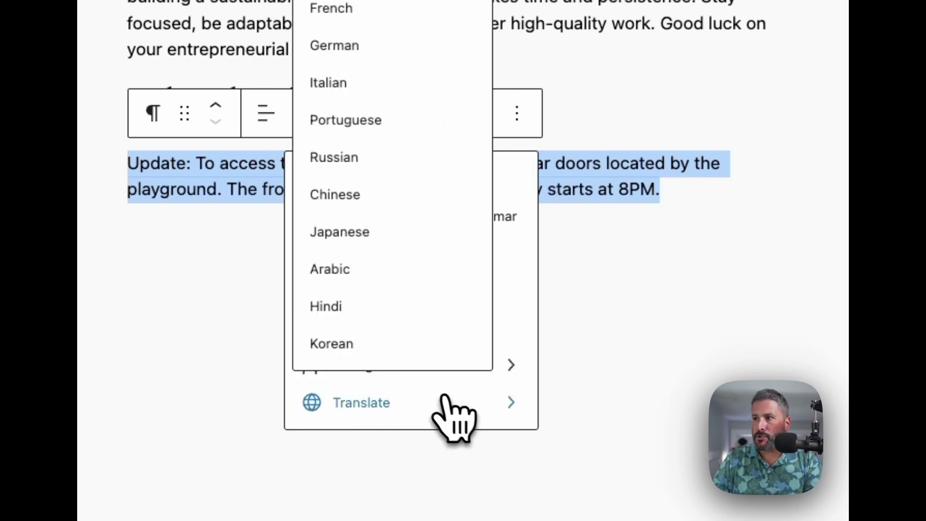
{"action": "left_click", "coordinate": [369, 130]}
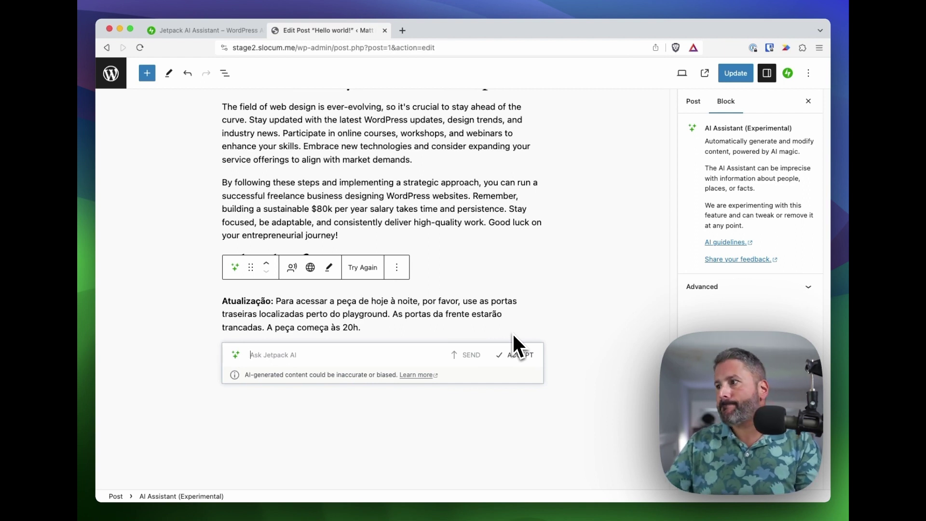
{"action": "left_click", "coordinate": [519, 357]}
{"action": "scroll", "coordinate": [448, 396], "scroll_direction": "up", "scroll_amount": 10}
- Show the Jetpack sidebar and expand its AI Assistant section for checking mistakes and tone
{"action": "scroll", "coordinate": [423, 418], "scroll_direction": "up", "scroll_amount": 10}
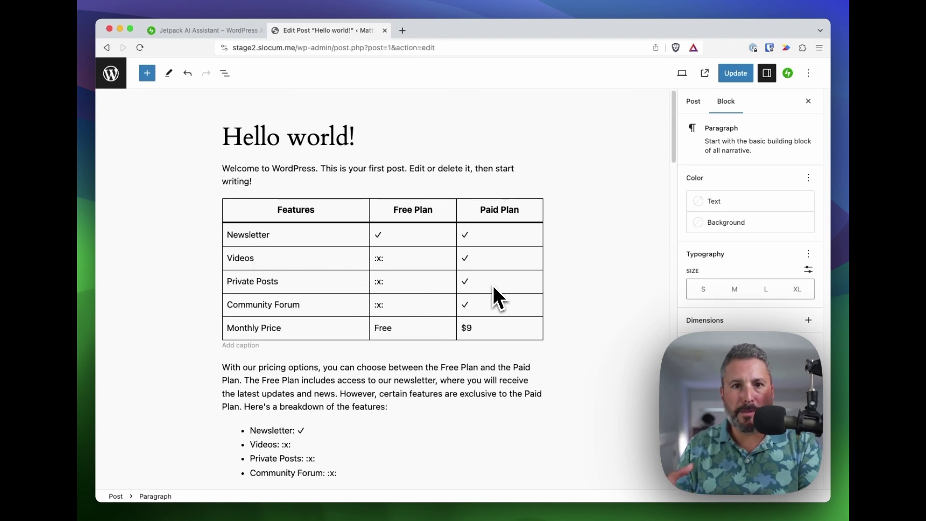
{"action": "scroll", "coordinate": [378, 341], "scroll_direction": "down", "scroll_amount": 7}
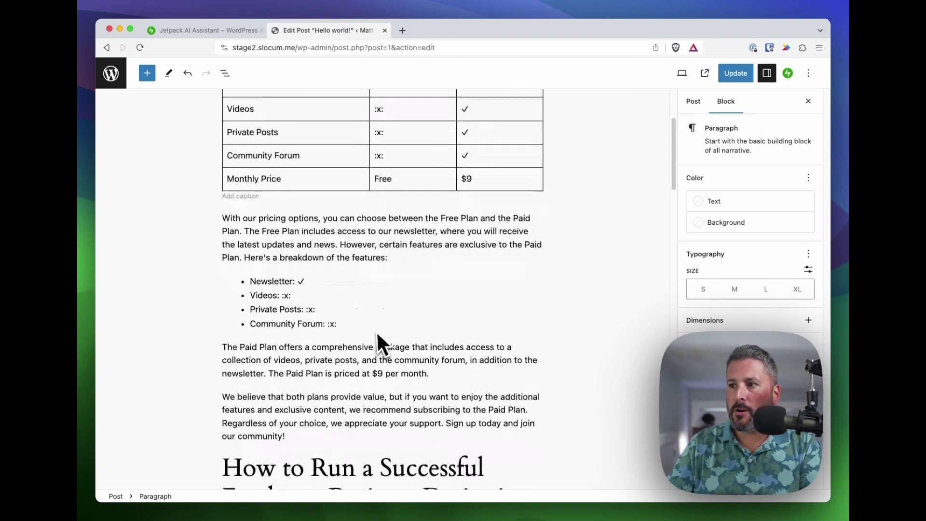
{"action": "scroll", "coordinate": [372, 340], "scroll_direction": "down", "scroll_amount": 10}
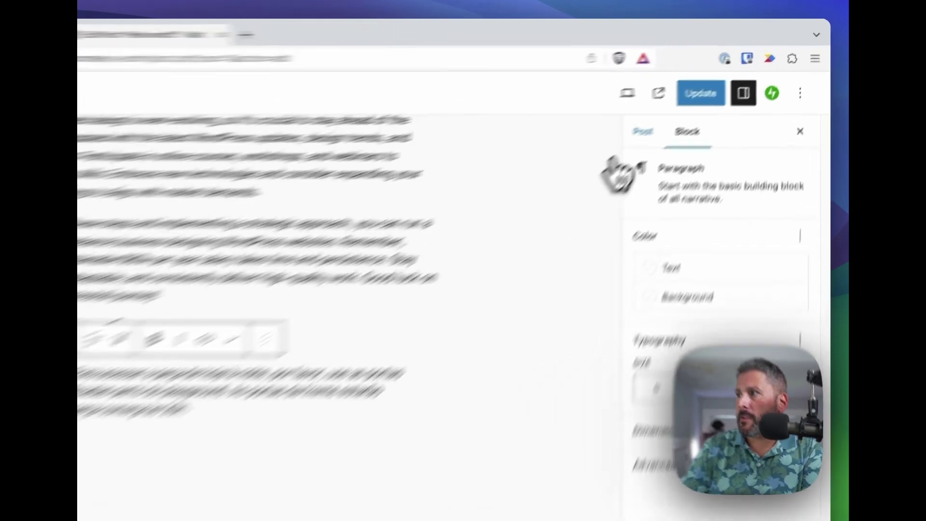
{"action": "left_click", "coordinate": [694, 101]}
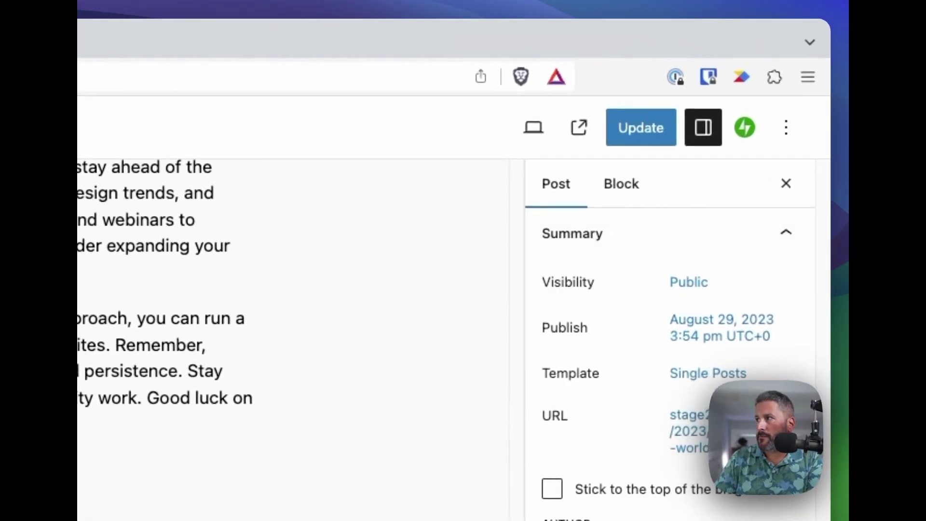
{"action": "left_click", "coordinate": [748, 124]}
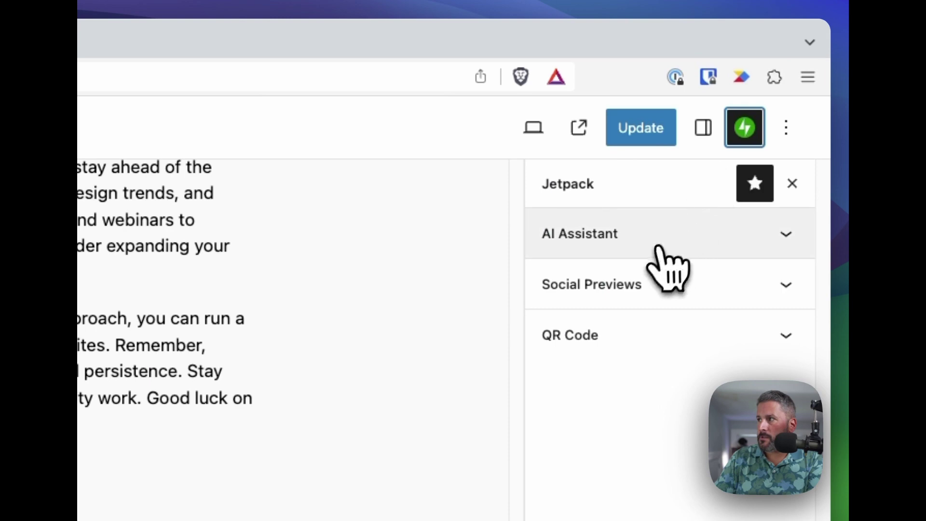
{"action": "left_click", "coordinate": [655, 246]}
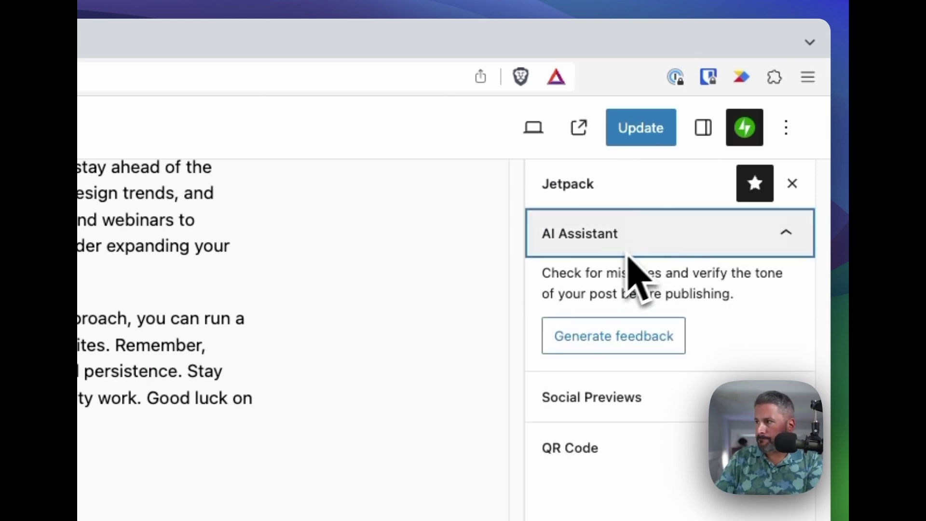
- Generate AI feedback on the whole post from the Jetpack AI Assistant panel
{"action": "left_click", "coordinate": [636, 341]}
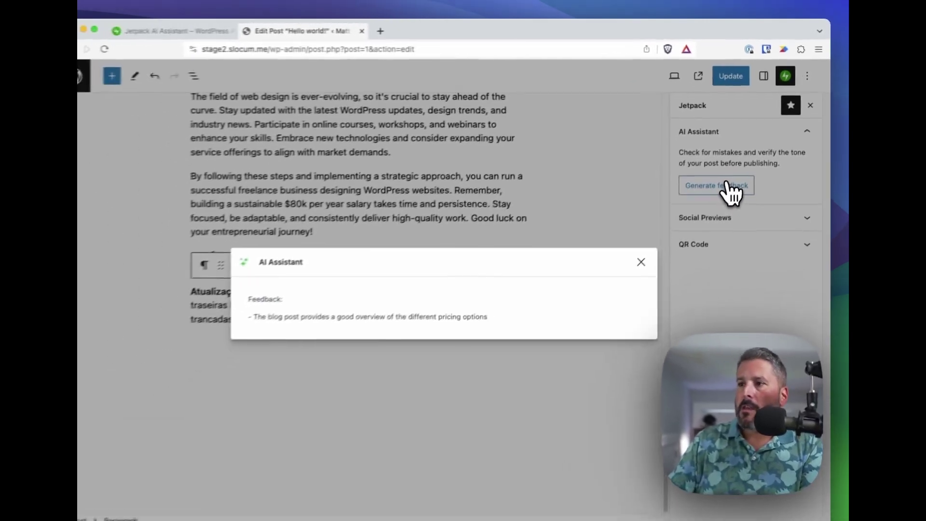